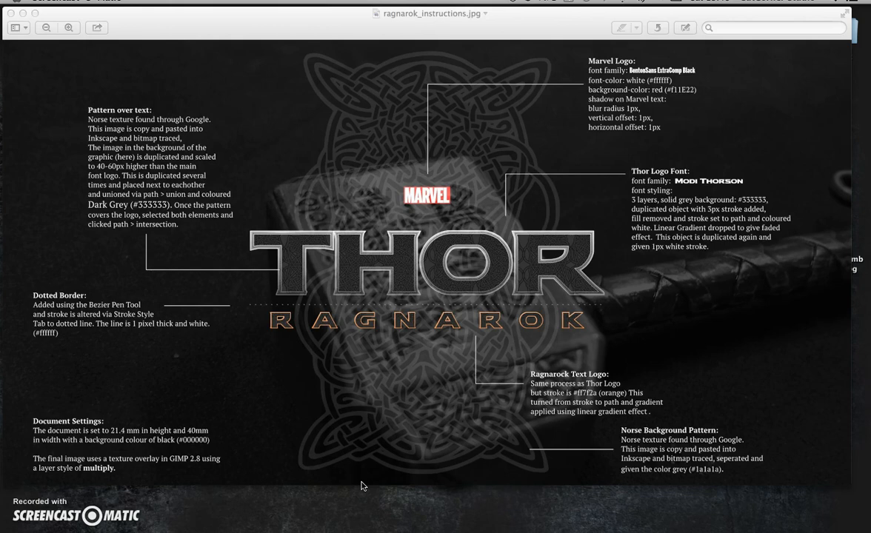
Step: Switch to the browser window showing the CutCorner Design Tips and Tutorials page and look over its recent news posts
{"action": "mouse_move", "coordinate": [521, 528]}
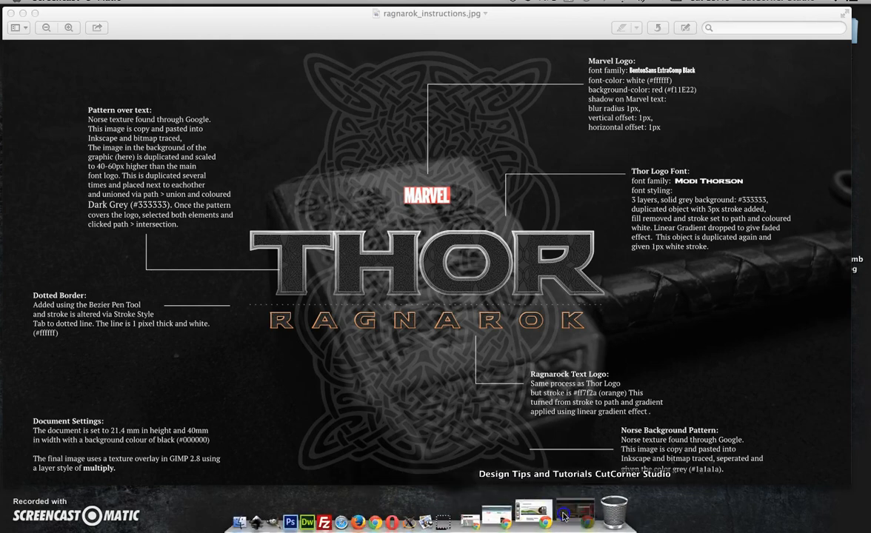
{"action": "left_click", "coordinate": [560, 515]}
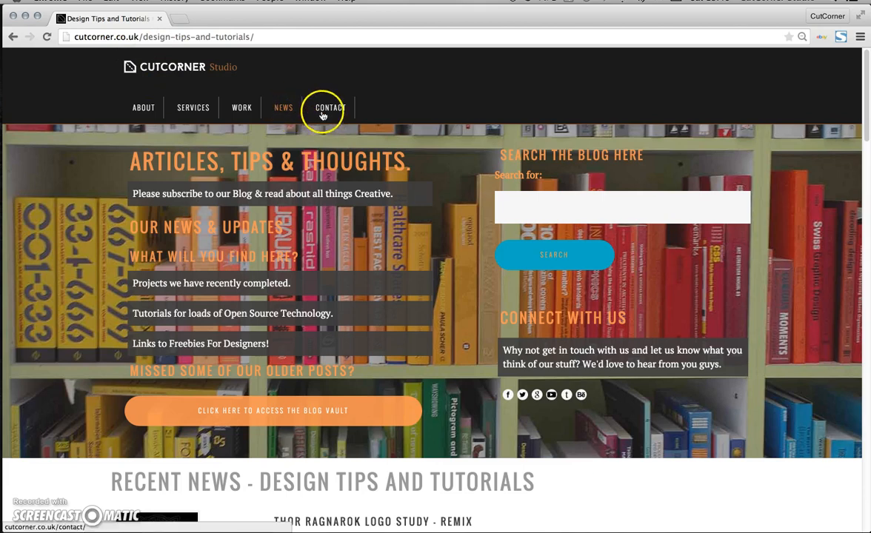
{"action": "scroll", "coordinate": [464, 200], "scroll_direction": "down", "scroll_amount": 2}
{"action": "left_click", "coordinate": [496, 157]}
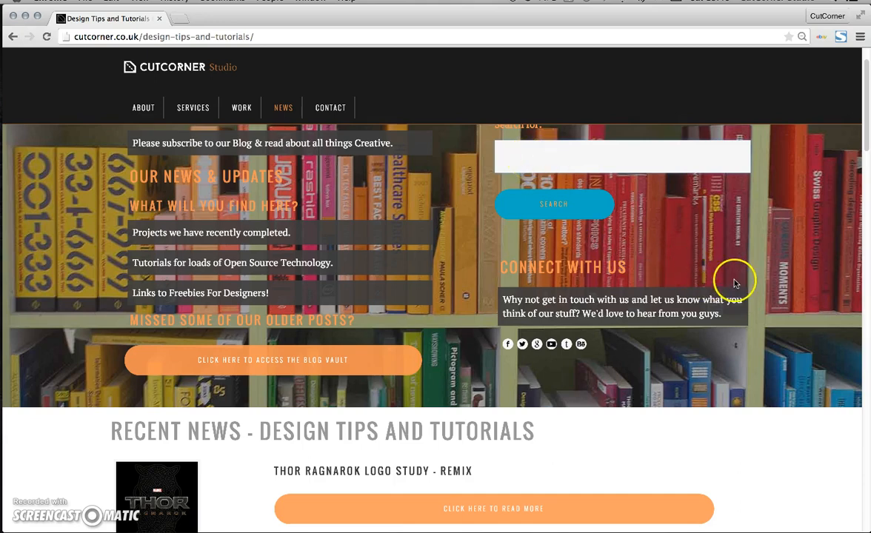
{"action": "scroll", "coordinate": [733, 280], "scroll_direction": "down", "scroll_amount": 3}
{"action": "scroll", "coordinate": [734, 279], "scroll_direction": "down", "scroll_amount": 2}
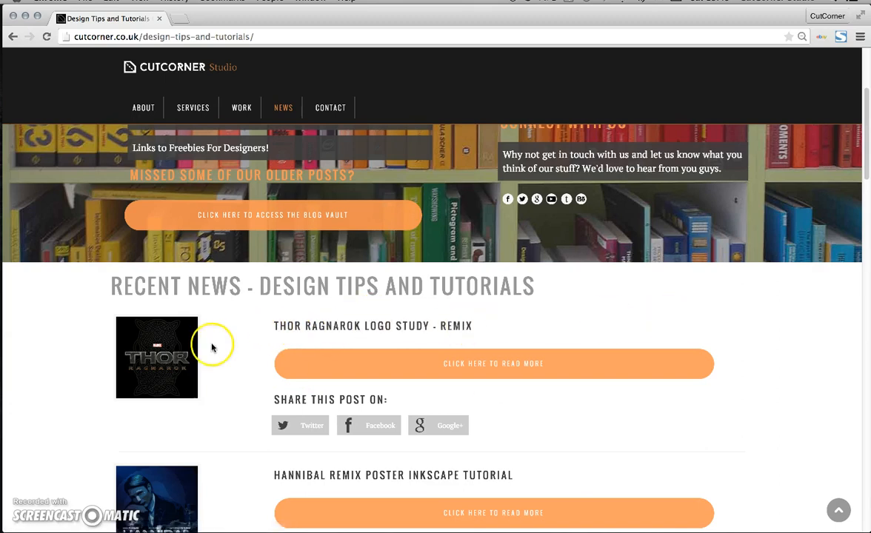
{"action": "scroll", "coordinate": [716, 334], "scroll_direction": "up", "scroll_amount": 5}
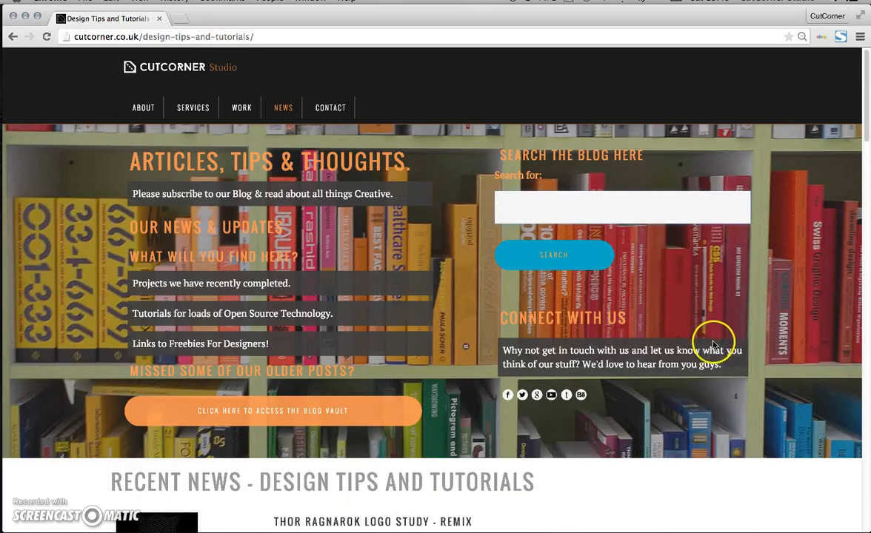
Step: Search the blog for "thor" and return to the News page
{"action": "left_click", "coordinate": [529, 206]}
{"action": "type", "text": "thor"}
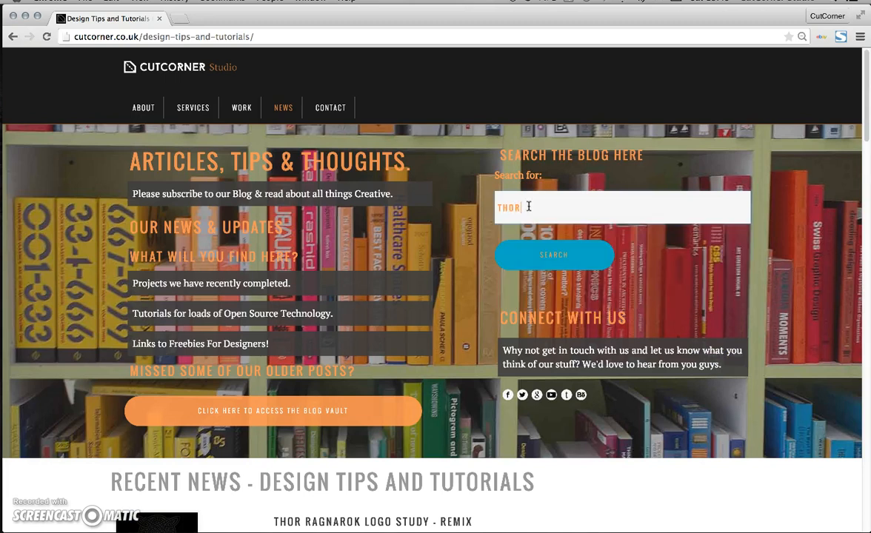
{"action": "key", "text": "Return"}
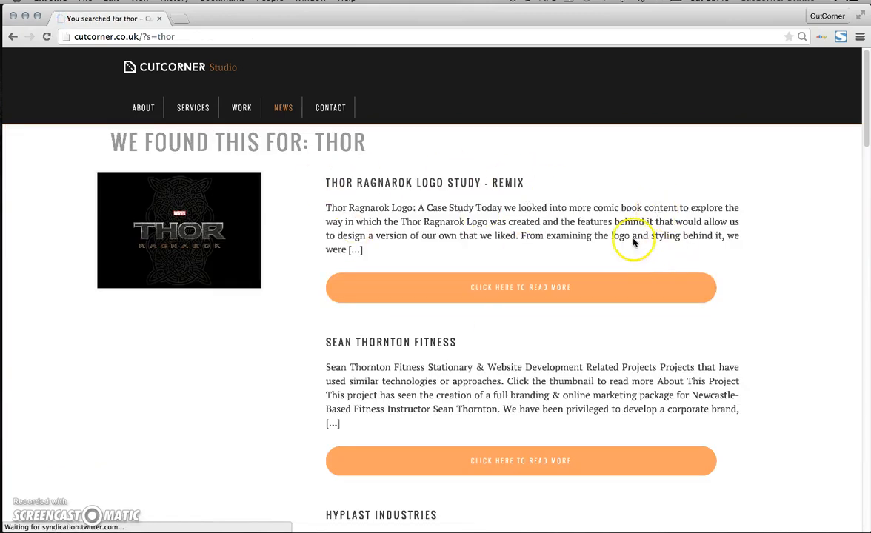
{"action": "left_click", "coordinate": [283, 108]}
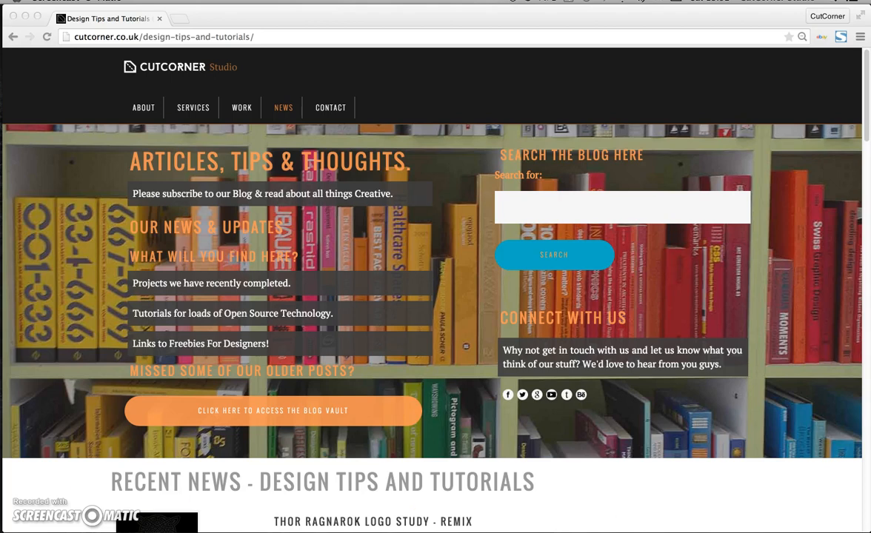
Step: Restore the minimized window with the Viking Carvings, Symbols & Thematic Design article and reposition it to cover the screen
{"action": "mouse_move", "coordinate": [465, 524]}
{"action": "left_click", "coordinate": [534, 524]}
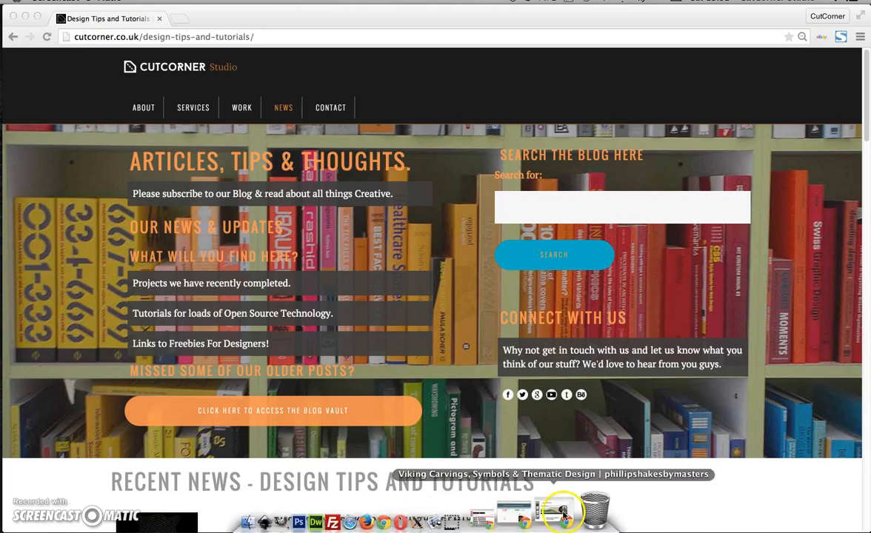
{"action": "left_click", "coordinate": [552, 515]}
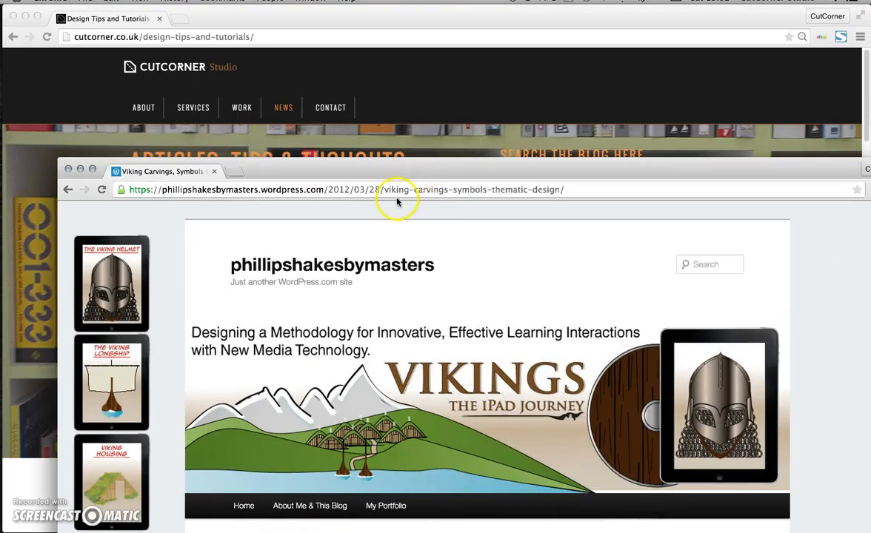
{"action": "left_click", "coordinate": [361, 171]}
{"action": "left_click_drag", "start_coordinate": [362, 171], "coordinate": [306, 6]}
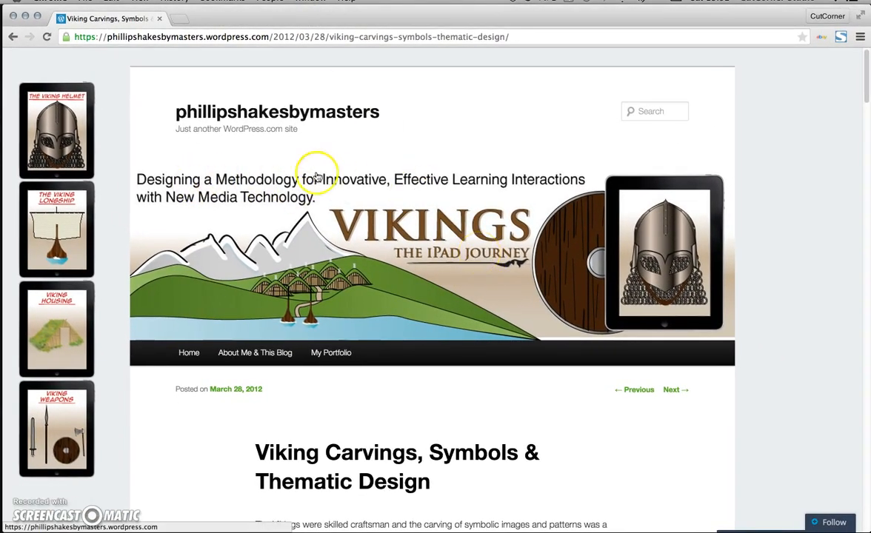
Step: Examine the Viking carvings article, including its mood board of carvings and symbols and the redrawn versions below it
{"action": "scroll", "coordinate": [461, 277], "scroll_direction": "down", "scroll_amount": 3}
{"action": "scroll", "coordinate": [534, 293], "scroll_direction": "down", "scroll_amount": 1}
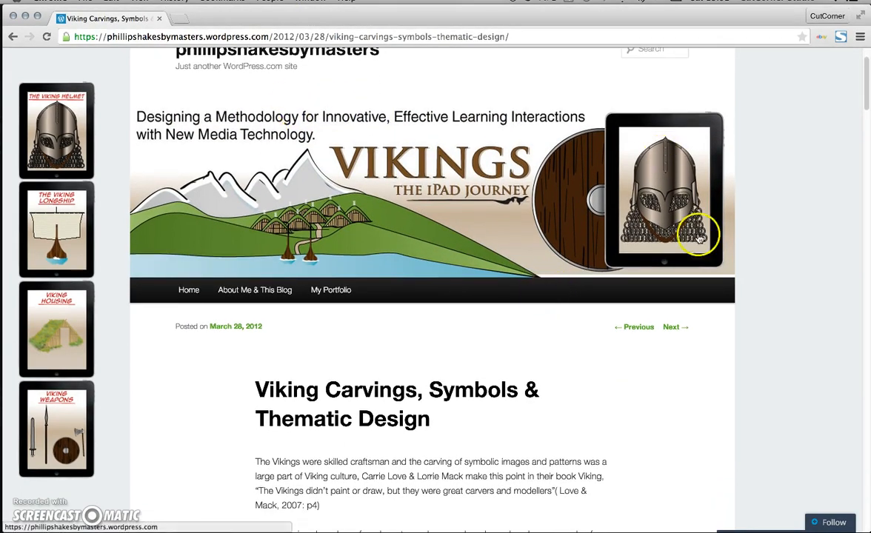
{"action": "scroll", "coordinate": [540, 254], "scroll_direction": "down", "scroll_amount": 5}
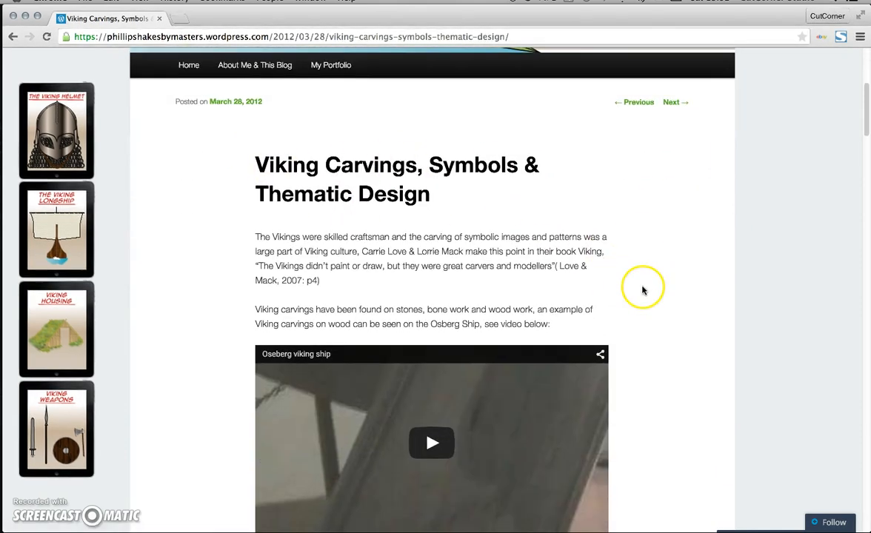
{"action": "scroll", "coordinate": [642, 288], "scroll_direction": "down", "scroll_amount": 1}
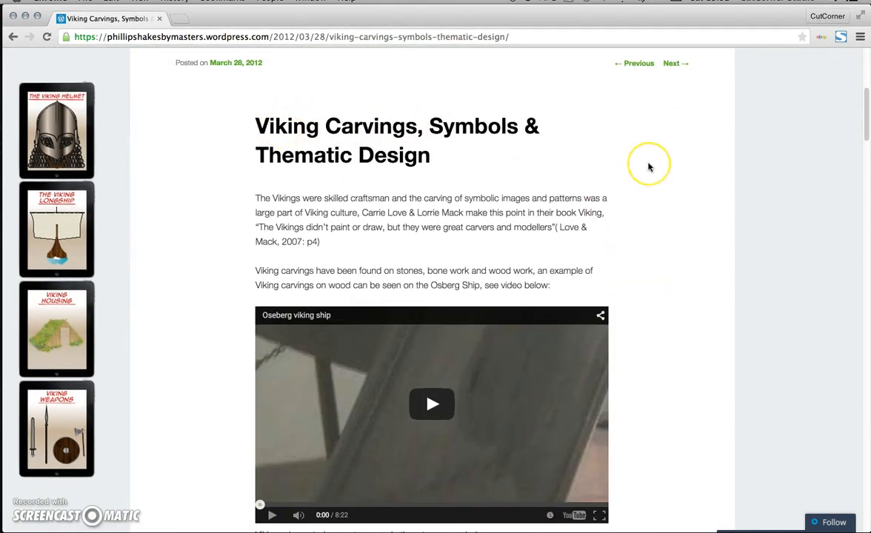
{"action": "scroll", "coordinate": [649, 171], "scroll_direction": "down", "scroll_amount": 3}
{"action": "scroll", "coordinate": [649, 171], "scroll_direction": "down", "scroll_amount": 7}
{"action": "scroll", "coordinate": [652, 176], "scroll_direction": "down", "scroll_amount": 6}
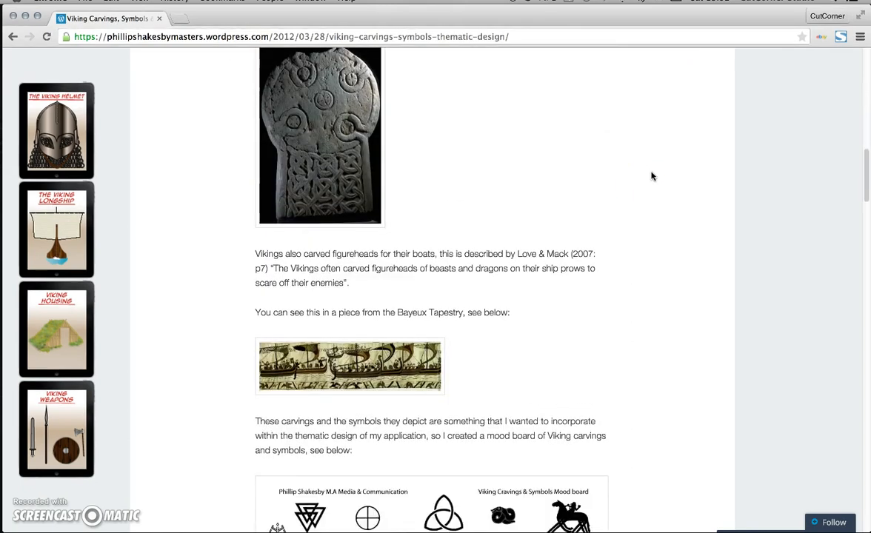
{"action": "scroll", "coordinate": [652, 175], "scroll_direction": "down", "scroll_amount": 2}
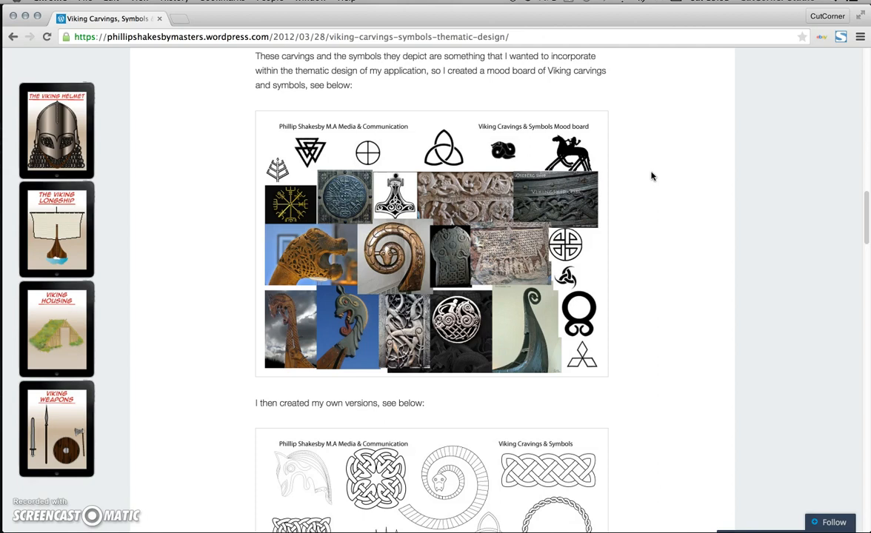
{"action": "scroll", "coordinate": [652, 176], "scroll_direction": "down", "scroll_amount": 2}
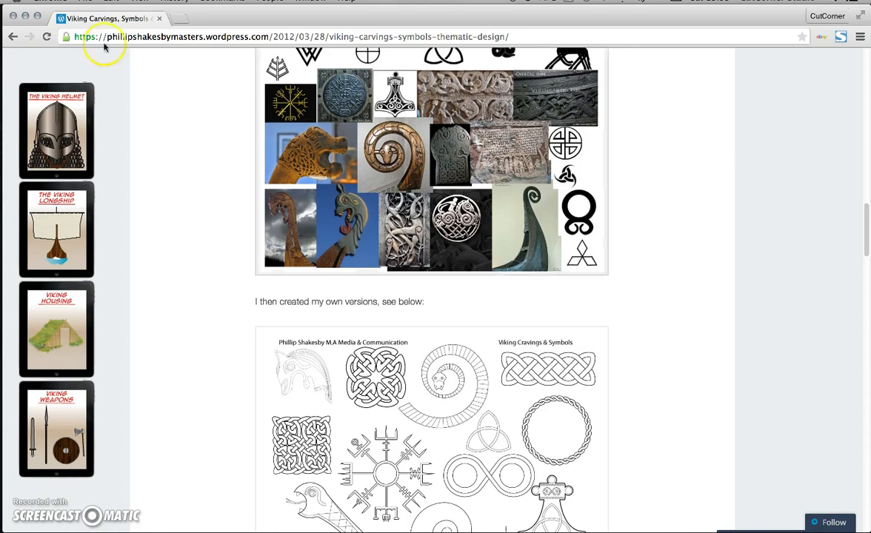
{"action": "scroll", "coordinate": [646, 142], "scroll_direction": "up", "scroll_amount": 4}
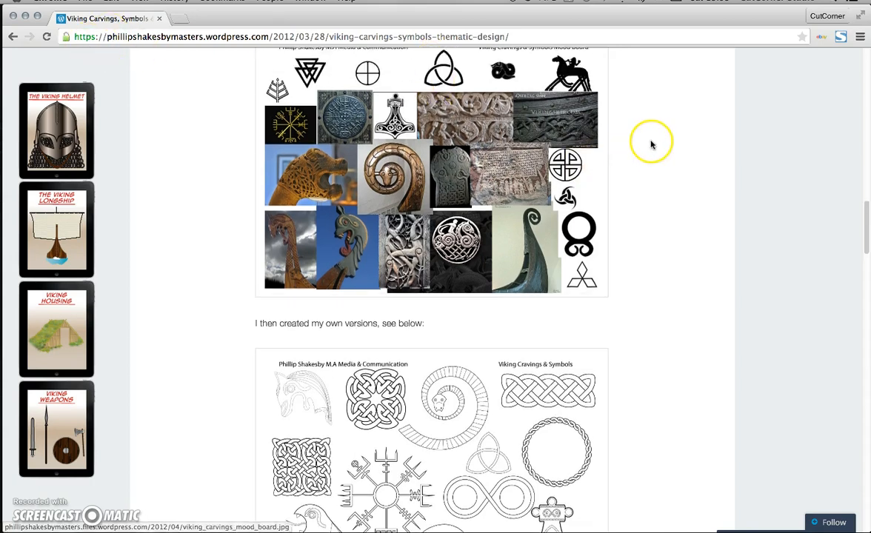
Step: Minimize the Viking article and CutCorner blog windows to return to the ragnarok_instructions.jpg image
{"action": "left_click", "coordinate": [26, 18]}
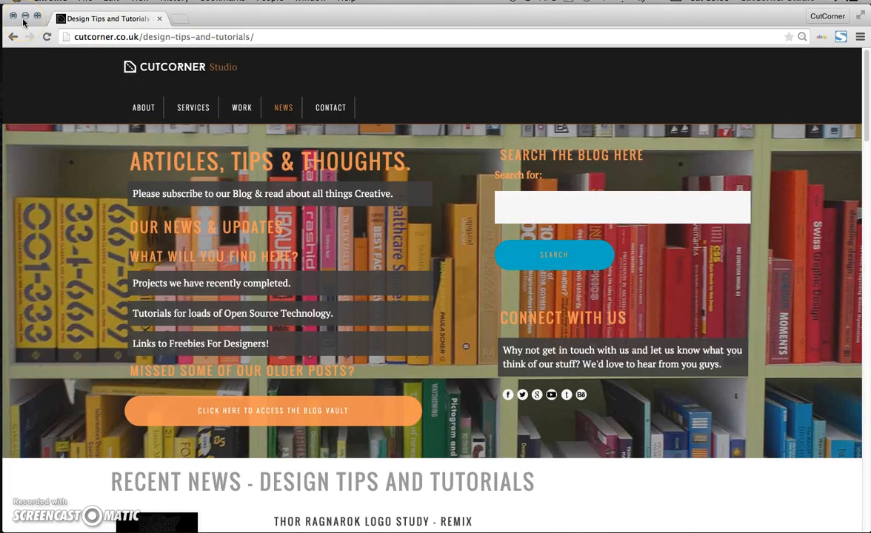
{"action": "left_click", "coordinate": [25, 16]}
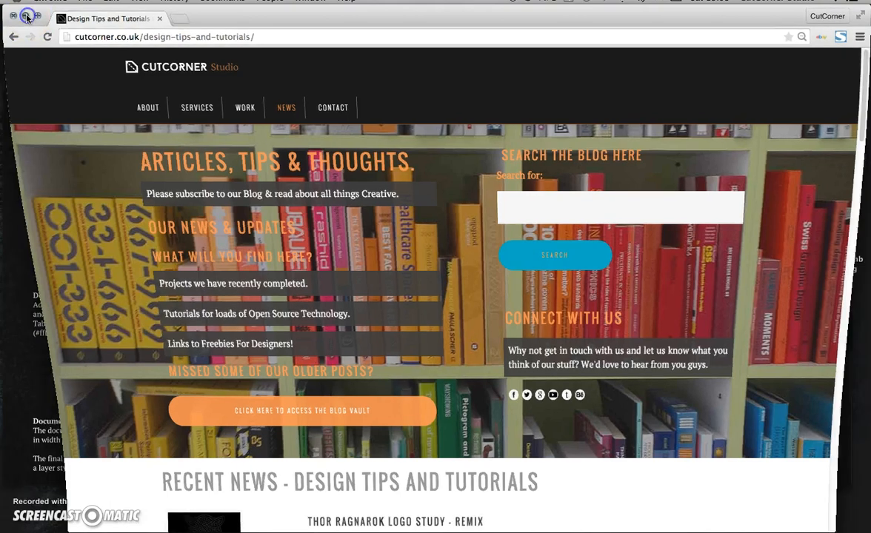
{"action": "left_click", "coordinate": [464, 25]}
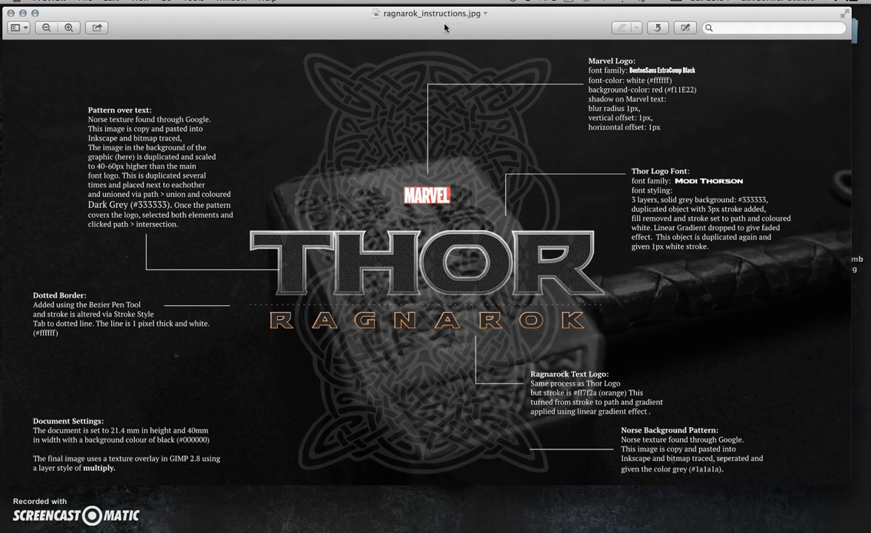
Step: Restore the dafont window for the Modi Thorson font and preview the font with the custom text "thor"
{"action": "mouse_move", "coordinate": [558, 526]}
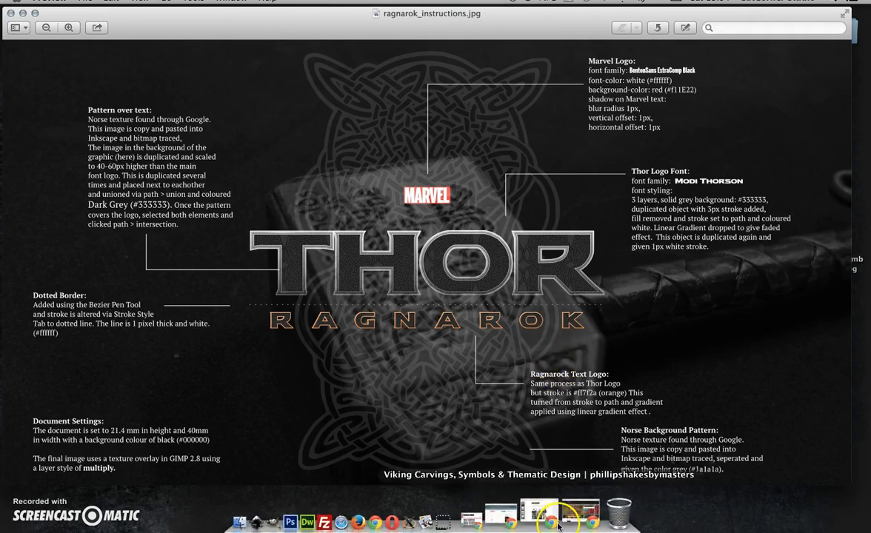
{"action": "left_click", "coordinate": [585, 520]}
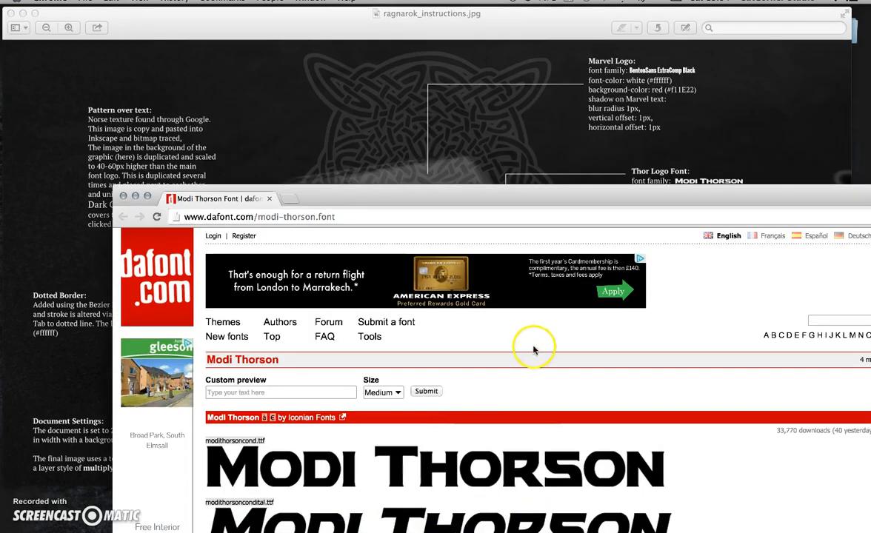
{"action": "left_click_drag", "start_coordinate": [480, 199], "coordinate": [398, 31]}
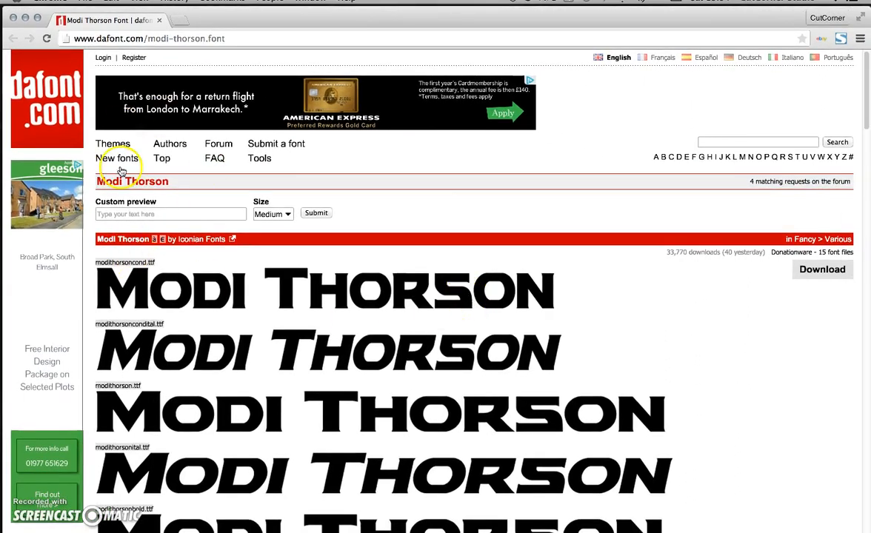
{"action": "left_click", "coordinate": [137, 214]}
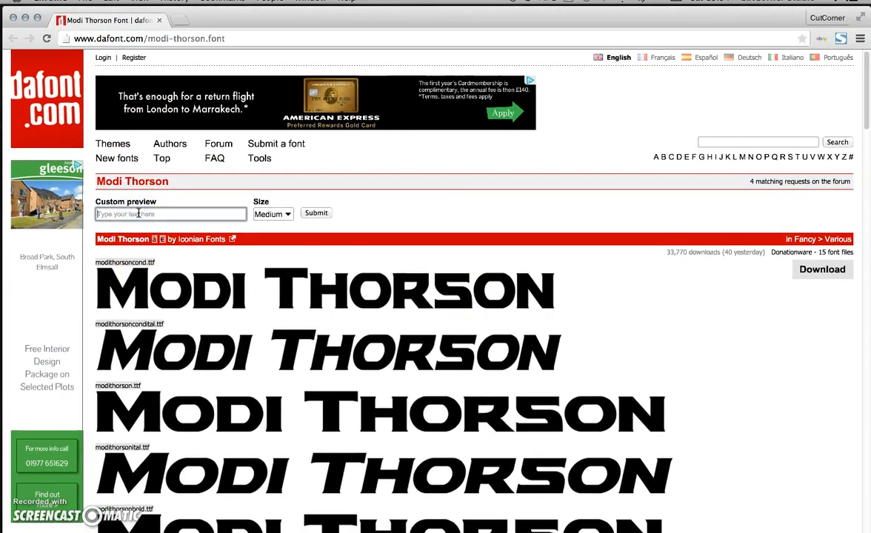
{"action": "type", "text": "thor"}
{"action": "key", "text": "Return"}
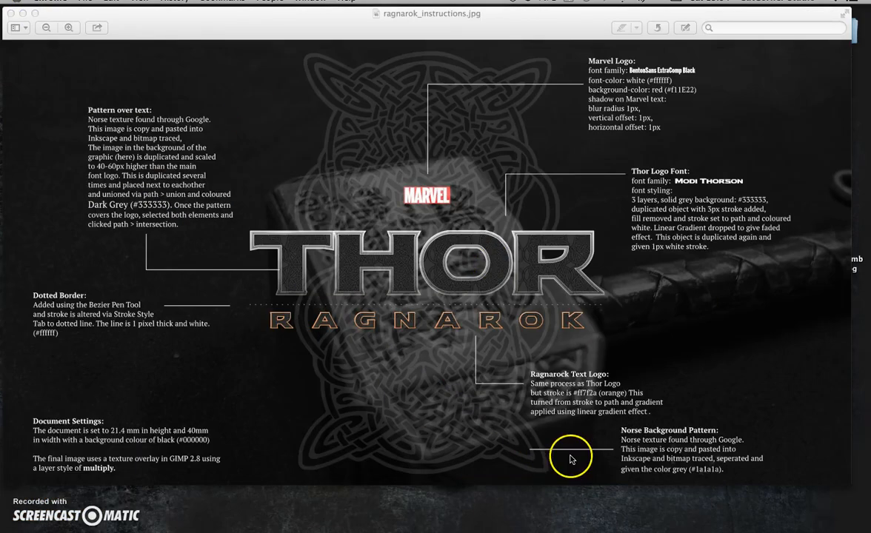
Step: Check the Marvel logo's primary colour codes on the Benton Sans Extra Comp Black font page and minimize its window
{"action": "mouse_move", "coordinate": [564, 531]}
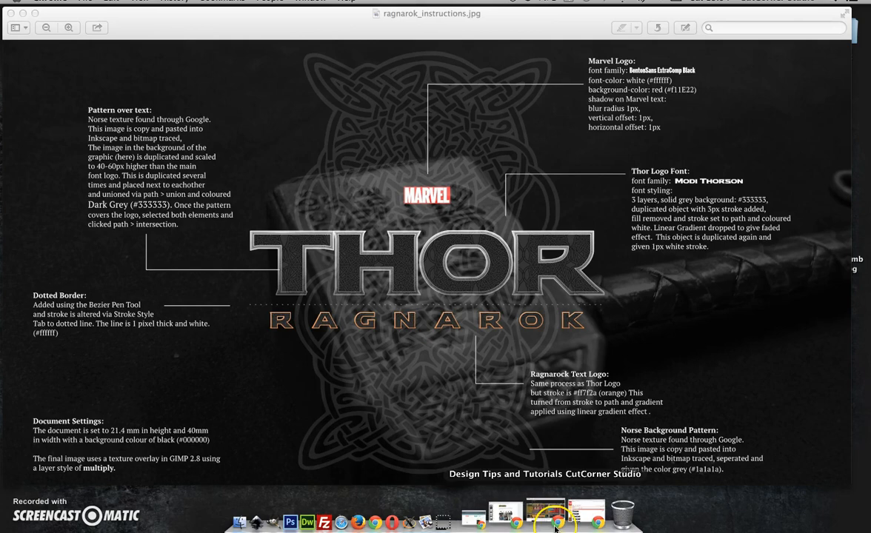
{"action": "left_click", "coordinate": [474, 517]}
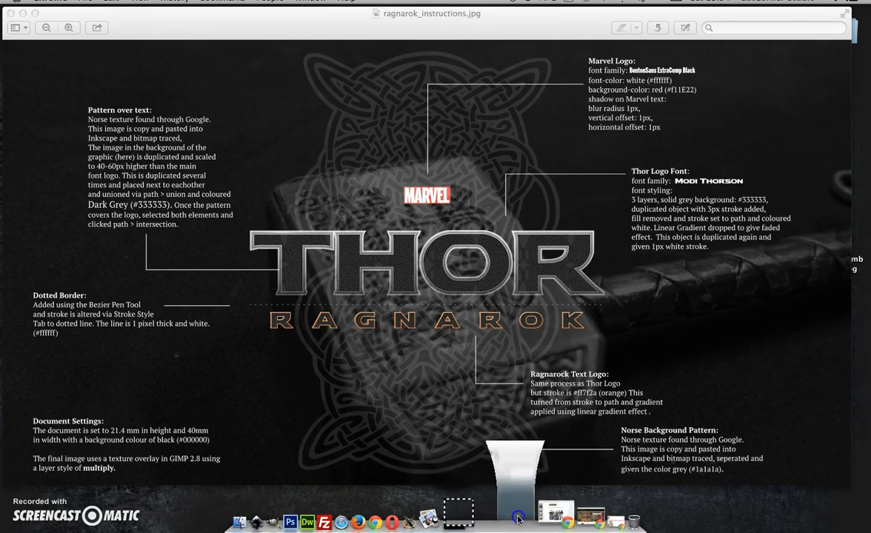
{"action": "left_click_drag", "start_coordinate": [286, 45], "coordinate": [234, 11]}
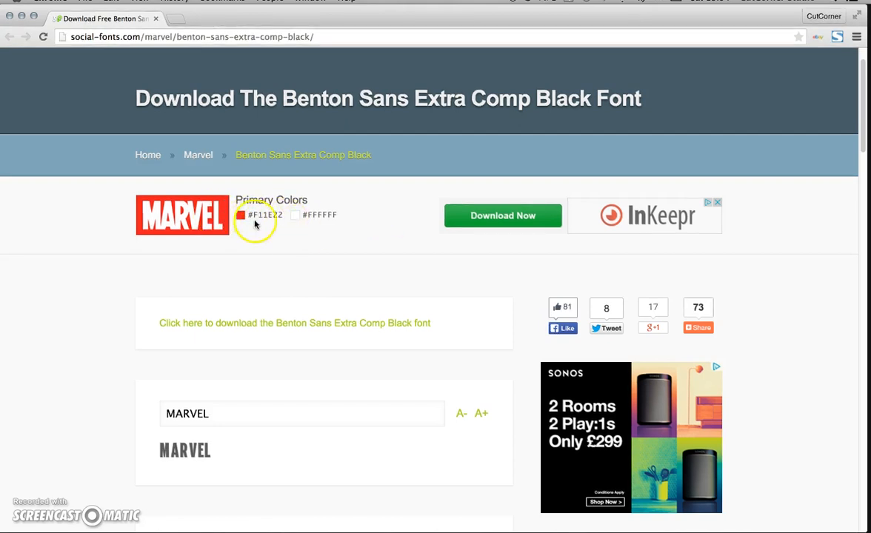
{"action": "left_click_drag", "start_coordinate": [253, 215], "coordinate": [284, 214]}
{"action": "left_click", "coordinate": [285, 223]}
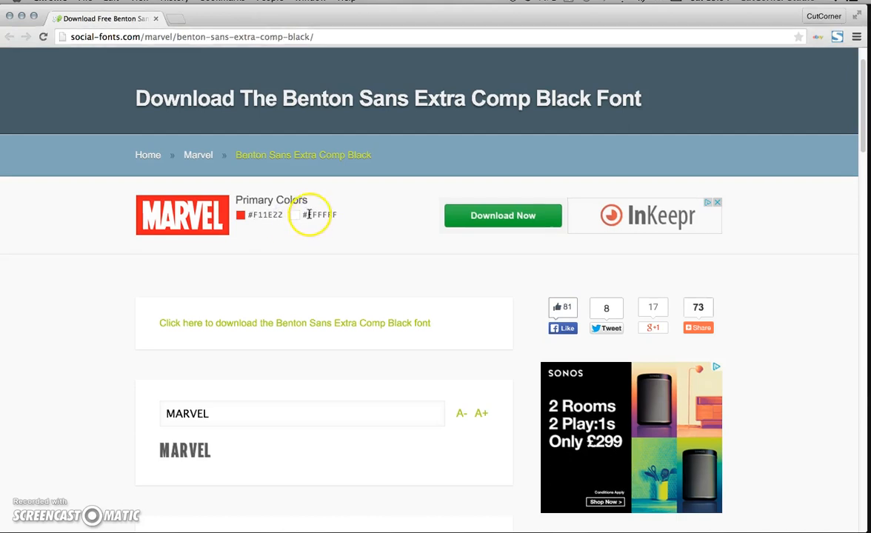
{"action": "left_click", "coordinate": [23, 18]}
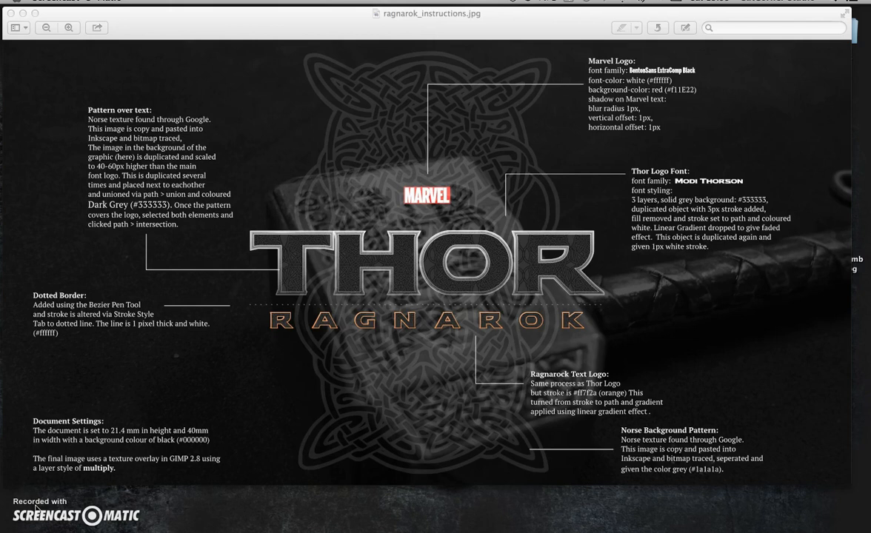
Step: Clear the instructions image off the screen and open the Thor_Resources folder from the desktop
{"action": "left_click", "coordinate": [23, 13]}
{"action": "left_click", "coordinate": [780, 30]}
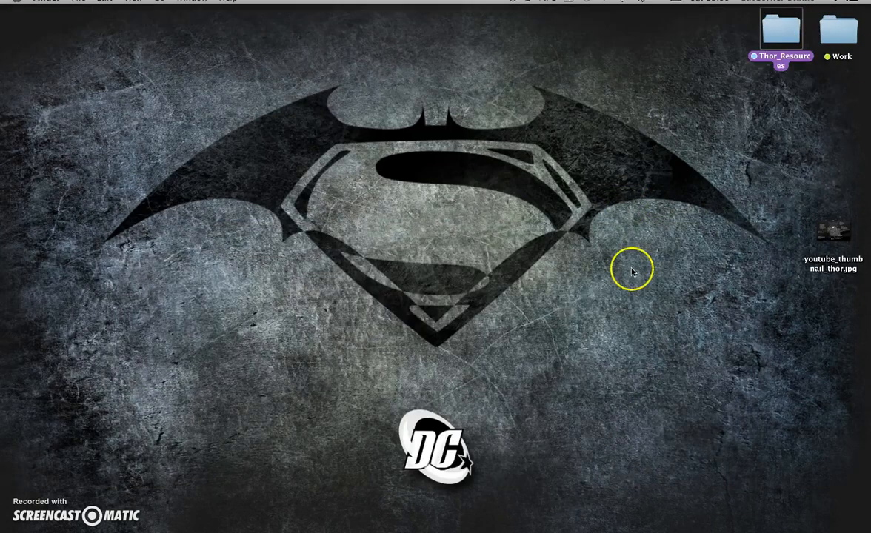
{"action": "key", "text": "super+o"}
{"action": "left_click_drag", "start_coordinate": [737, 38], "coordinate": [562, 33]}
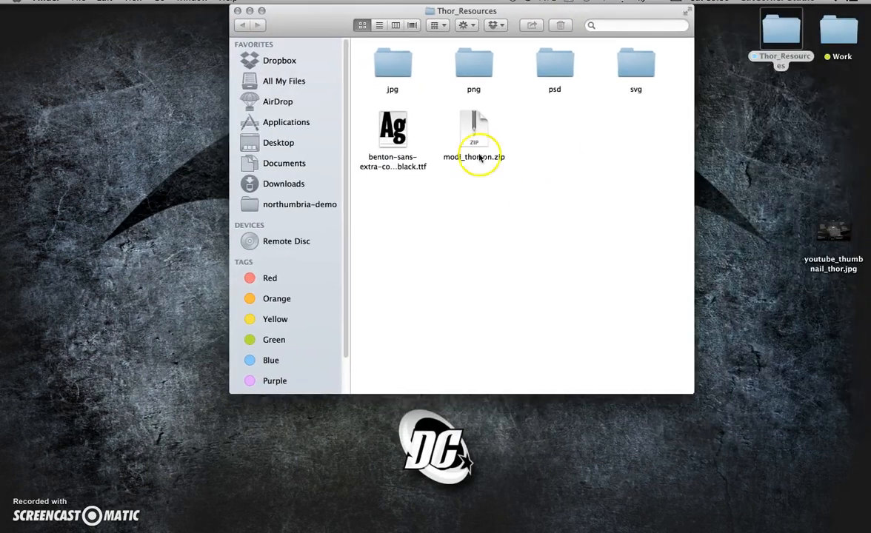
Step: Locate the Benton Sans Extra Comp Black font file and modi_thorson.zip in the Thor_Resources folder, and close the folder window
{"action": "left_click", "coordinate": [392, 132]}
{"action": "left_click", "coordinate": [472, 137]}
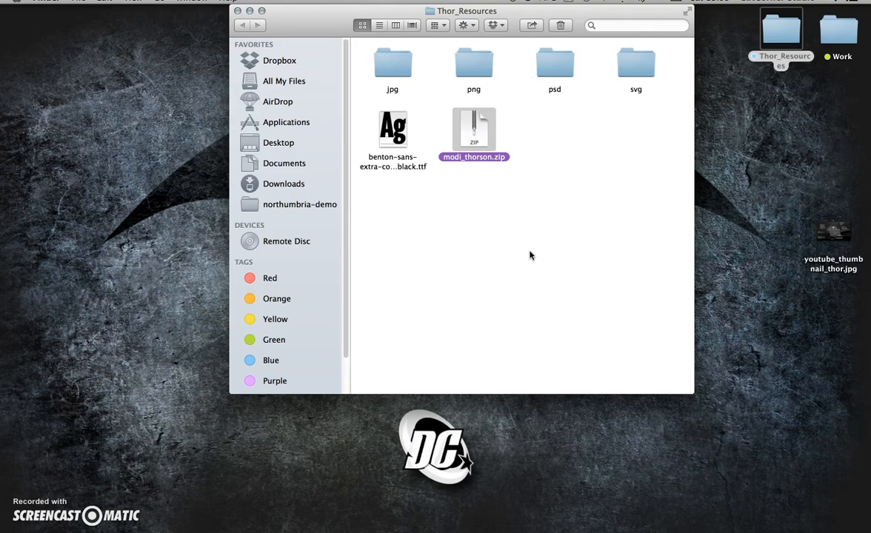
{"action": "left_click", "coordinate": [238, 10]}
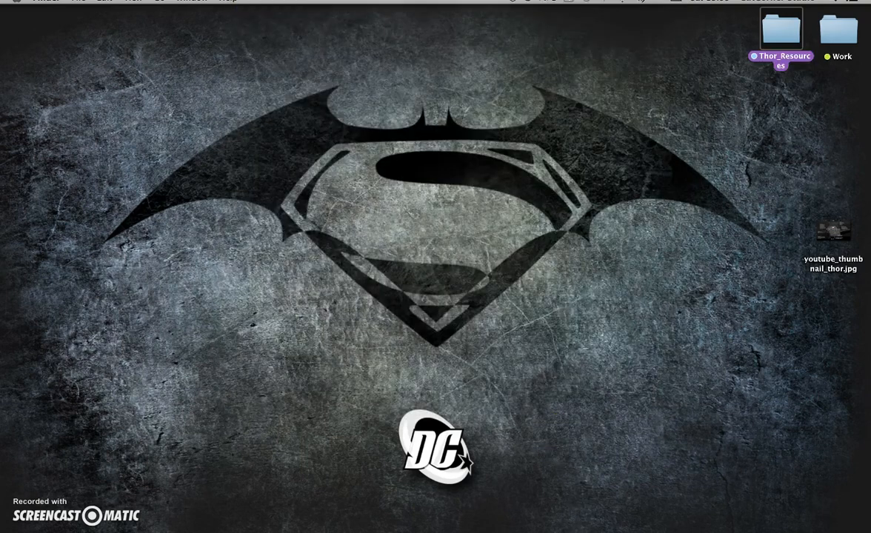
Step: Review ragnarok_instructions.jpg, clear it off the screen, and inspect the magenta pattern tile beside the page in the Inkscape document
{"action": "left_click", "coordinate": [570, 518]}
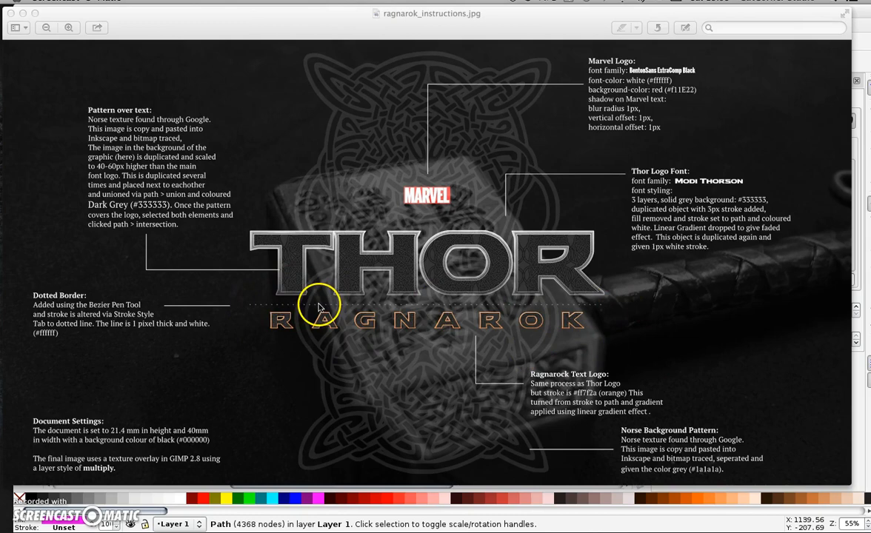
{"action": "left_click", "coordinate": [21, 12]}
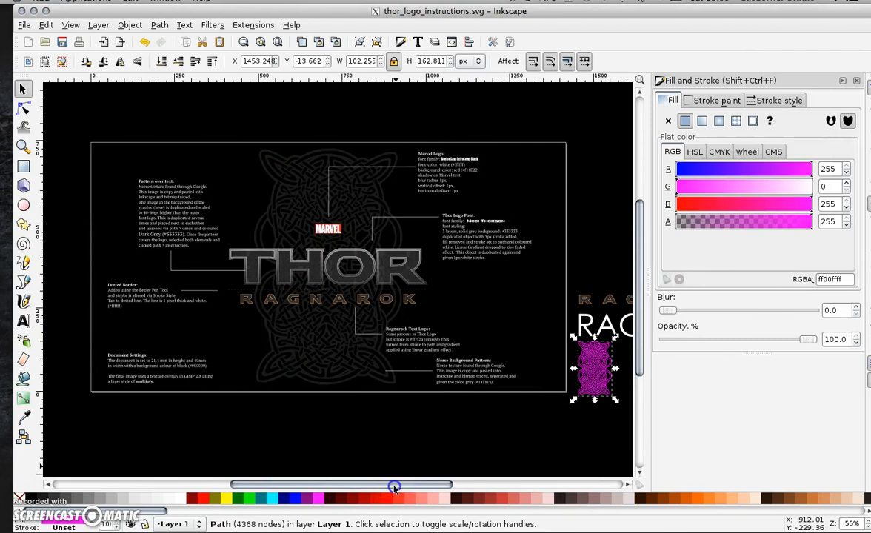
{"action": "left_click_drag", "start_coordinate": [366, 486], "coordinate": [453, 485]}
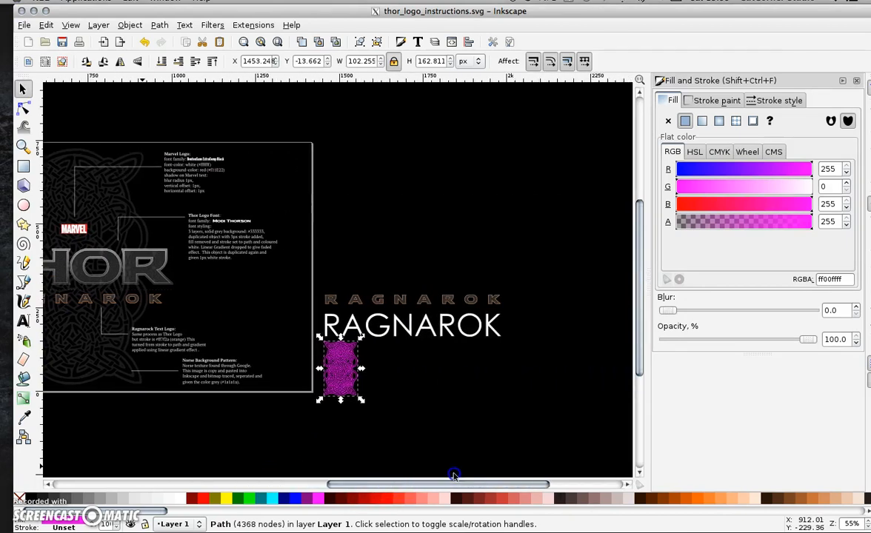
{"action": "left_click", "coordinate": [445, 411]}
{"action": "left_click", "coordinate": [332, 373]}
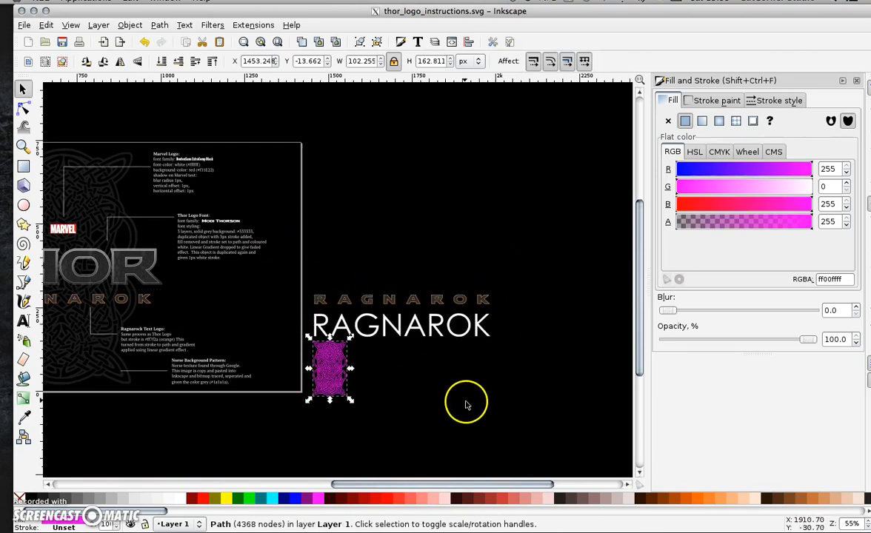
{"action": "left_click", "coordinate": [430, 397]}
{"action": "left_click", "coordinate": [331, 374]}
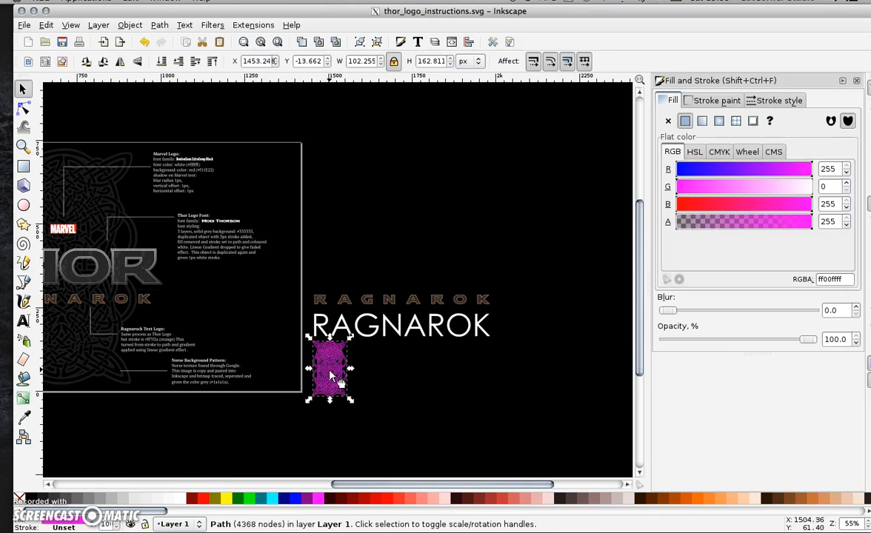
Step: Change the font of the white RAGNAROK text beside the page to Modi Thorson
{"action": "left_click", "coordinate": [342, 325]}
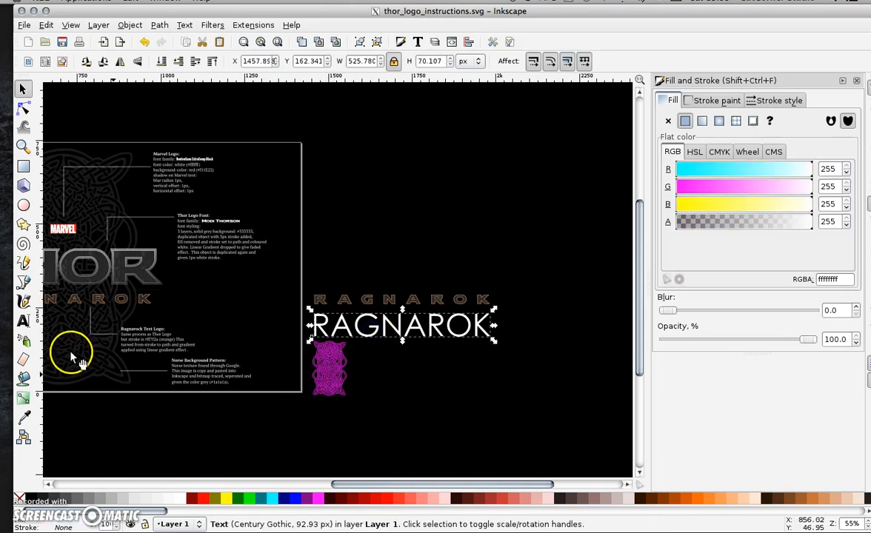
{"action": "left_click", "coordinate": [23, 320]}
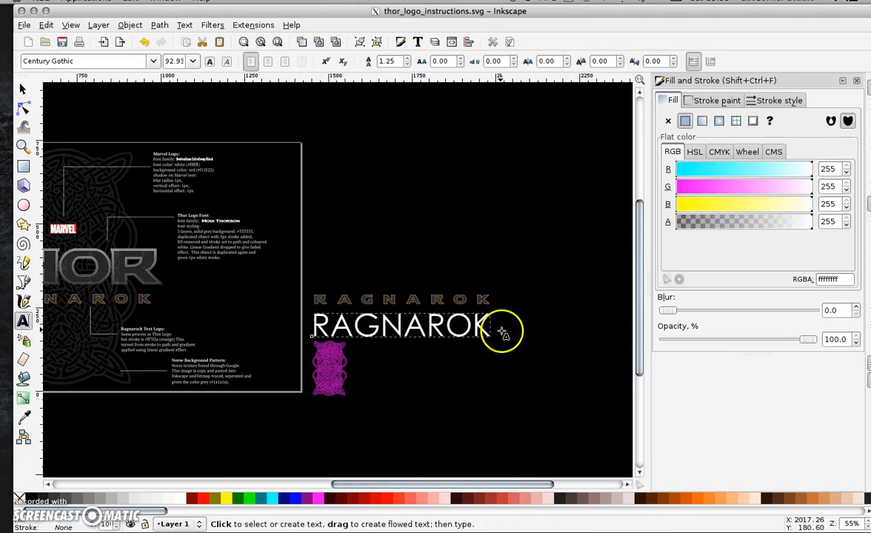
{"action": "triple_click", "coordinate": [86, 61]}
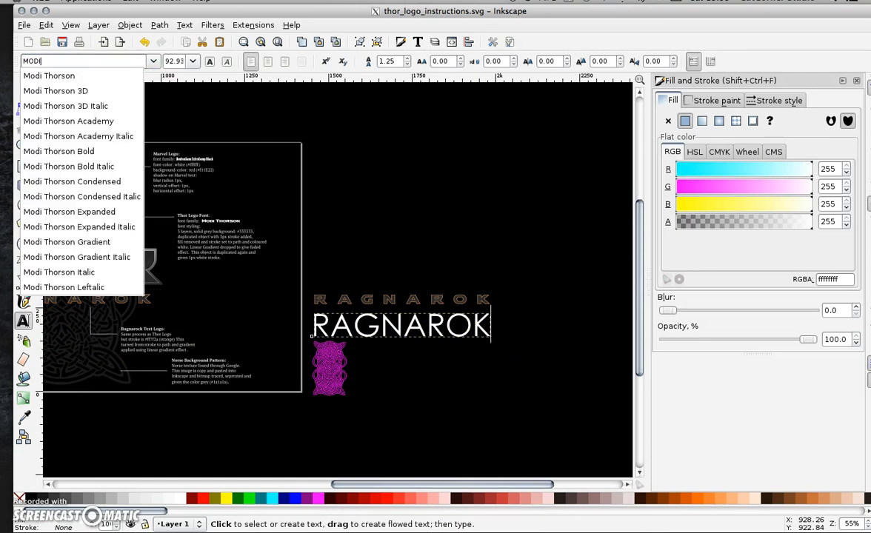
{"action": "left_click", "coordinate": [86, 77]}
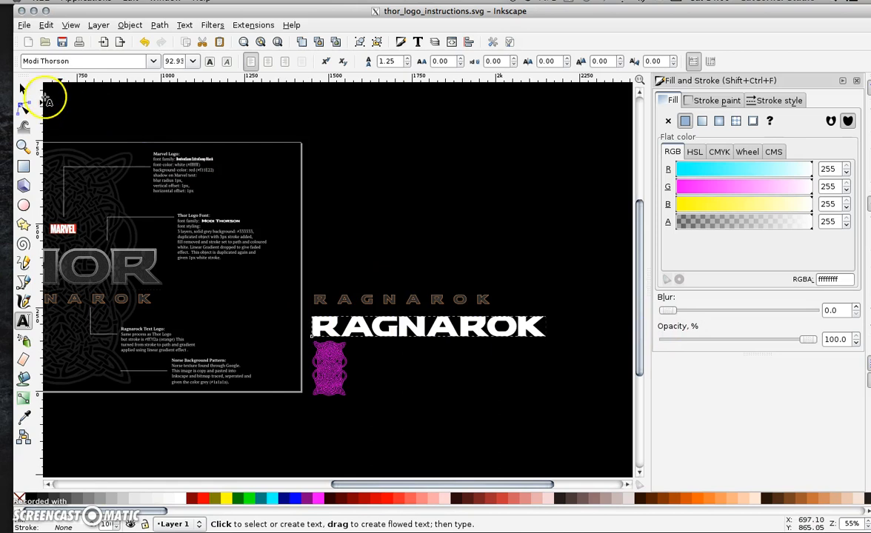
{"action": "left_click", "coordinate": [23, 89]}
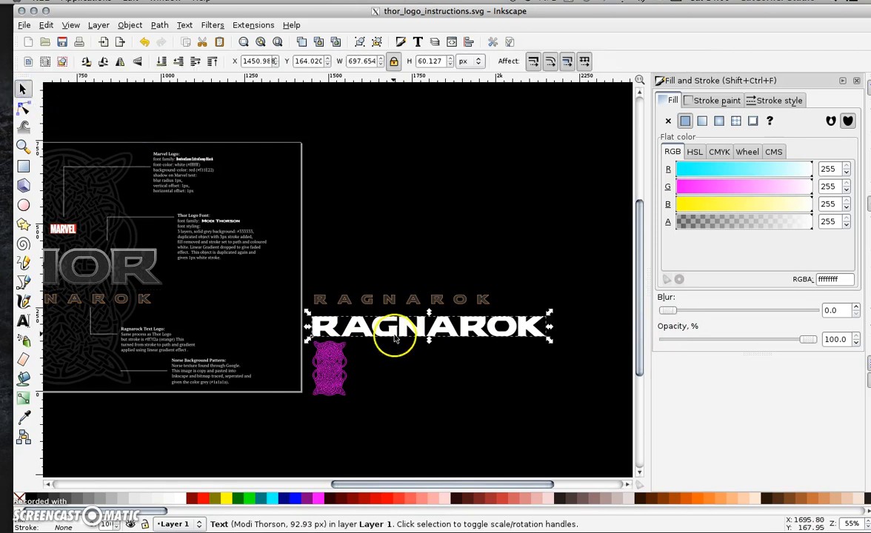
Step: Move the white RAGNAROK text up about 5 px, away from the magenta pattern tile
{"action": "left_click", "coordinate": [519, 379]}
{"action": "left_click", "coordinate": [437, 340]}
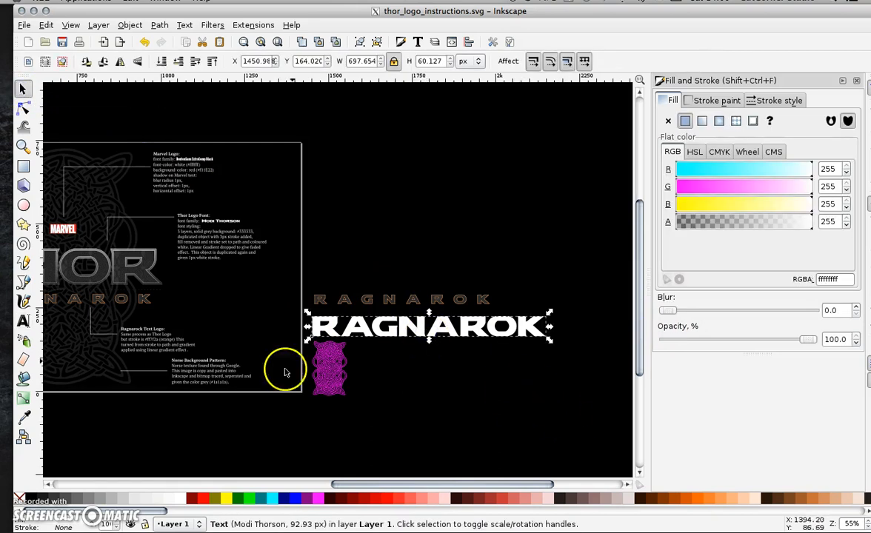
{"action": "left_click_drag", "start_coordinate": [432, 321], "coordinate": [432, 318]}
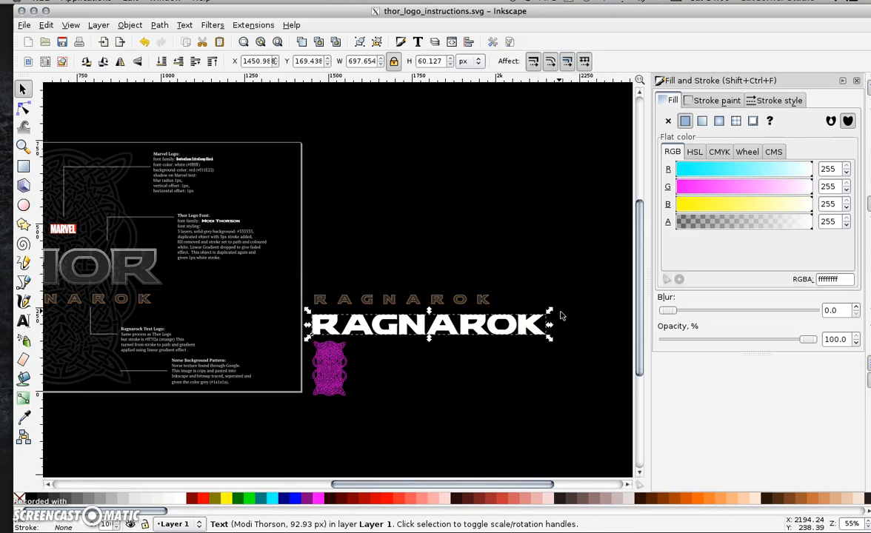
Step: Compare the small magenta pattern tile with the large dark grey Norse pattern behind the THOR logo
{"action": "left_click", "coordinate": [329, 369]}
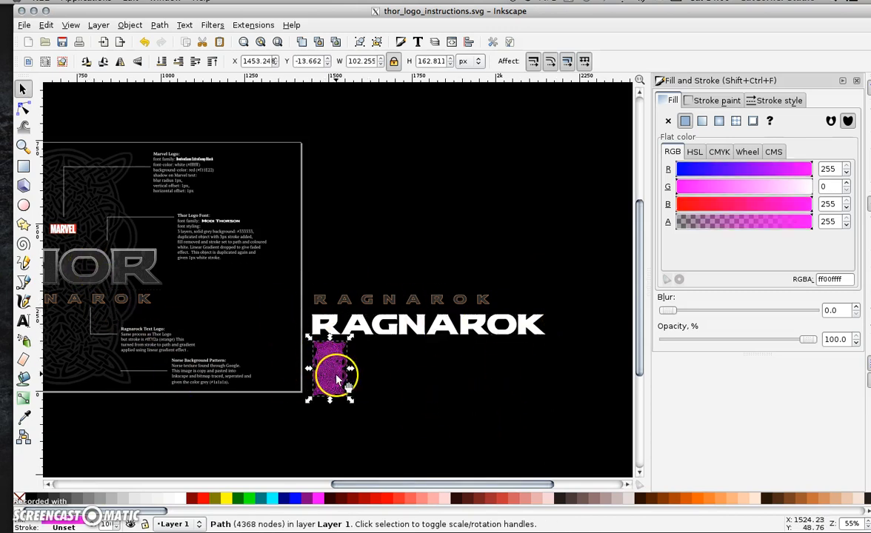
{"action": "left_click", "coordinate": [105, 219]}
{"action": "left_click", "coordinate": [103, 194]}
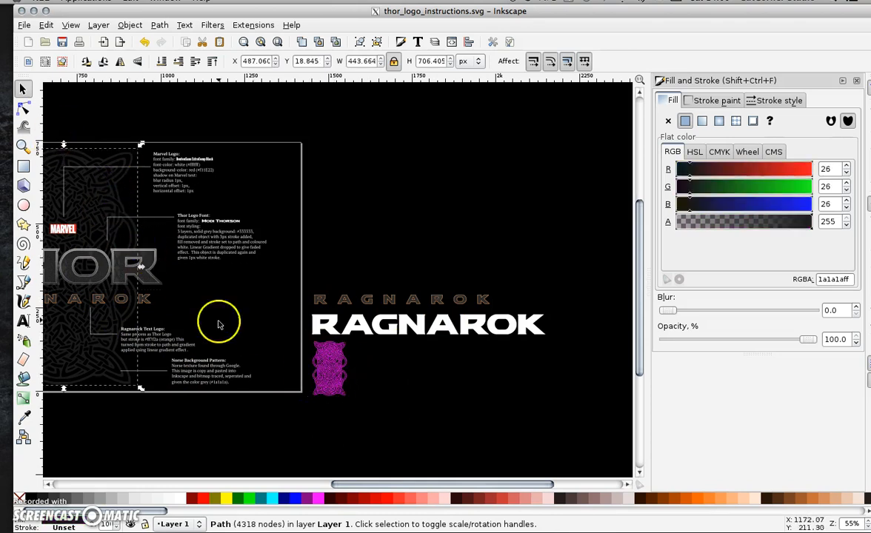
Step: Duplicate the magenta pattern tile and move the copy about 102 px to the right, directly beside the original
{"action": "left_click", "coordinate": [337, 369]}
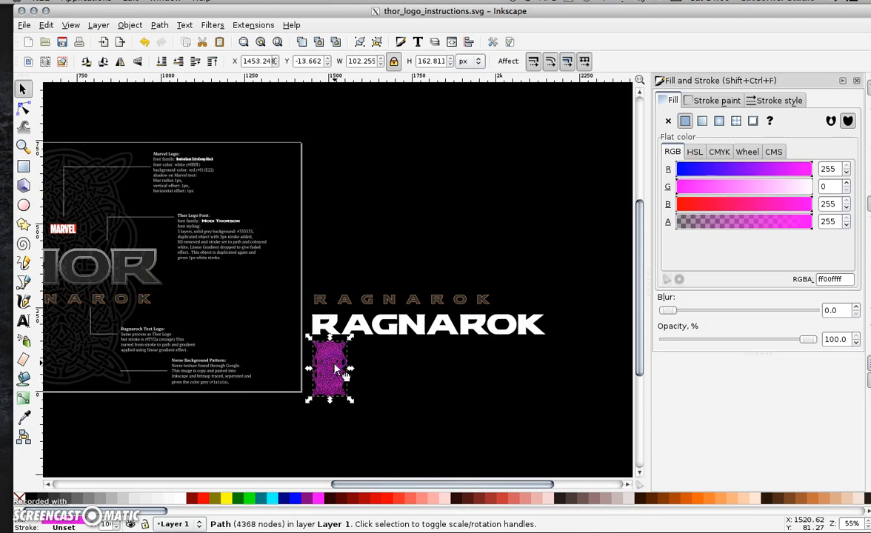
{"action": "right_click", "coordinate": [337, 369]}
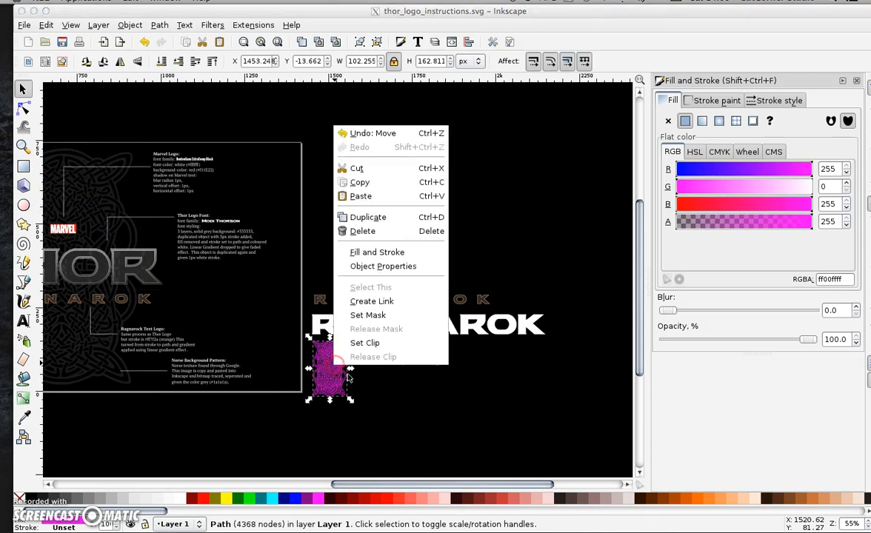
{"action": "left_click", "coordinate": [385, 220]}
{"action": "key", "text": "Right"}
{"action": "key", "text": "Right"}
{"action": "key", "text": "Right"}
{"action": "key", "text": "Right"}
{"action": "key", "text": "Right"}
{"action": "key", "text": "Right"}
{"action": "key", "text": "Right"}
{"action": "key", "text": "Right"}
{"action": "key", "text": "Right"}
{"action": "key", "text": "Right"}
{"action": "key", "text": "Right"}
{"action": "key", "text": "Right"}
{"action": "key", "text": "Right"}
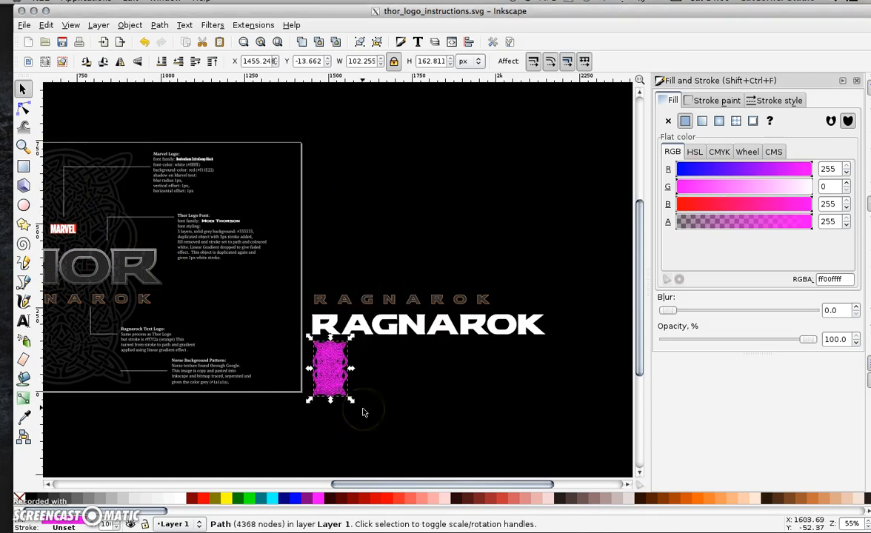
{"action": "key", "text": "Right"}
{"action": "key", "text": "Right"}
{"action": "key", "text": "Right"}
{"action": "key", "text": "Right"}
{"action": "key", "text": "Right"}
{"action": "key", "text": "Right"}
{"action": "key", "text": "Right"}
{"action": "key", "text": "Right"}
{"action": "key", "text": "Right"}
{"action": "key", "text": "Right"}
{"action": "key", "text": "Right"}
{"action": "key", "text": "Right"}
{"action": "key", "text": "Right"}
{"action": "key", "text": "Right"}
{"action": "key", "text": "Right"}
{"action": "key", "text": "Right"}
{"action": "key", "text": "Right"}
{"action": "key", "text": "Right"}
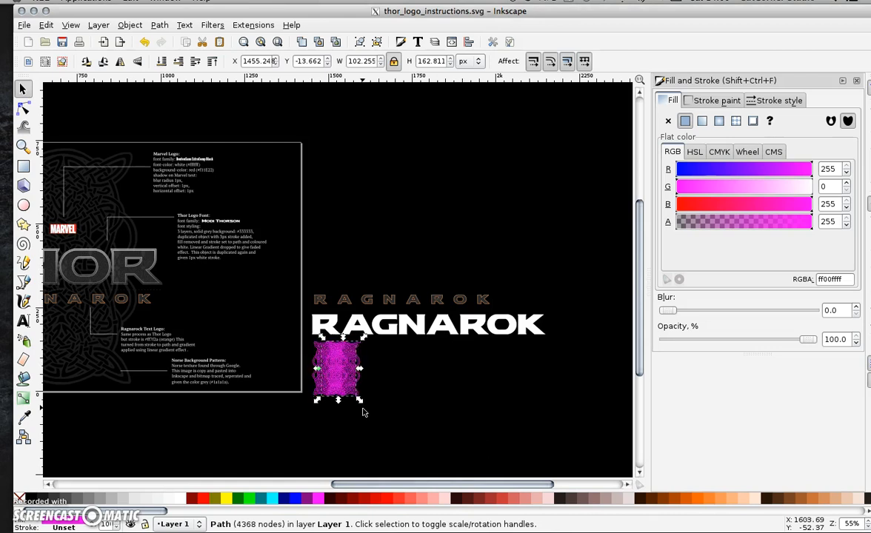
{"action": "key", "text": "Right"}
{"action": "key", "text": "Right"}
{"action": "key", "text": "Right"}
{"action": "key", "text": "Right"}
{"action": "key", "text": "Right"}
{"action": "key", "text": "Right"}
{"action": "key", "text": "Right"}
{"action": "key", "text": "Right"}
{"action": "key", "text": "Right"}
{"action": "key", "text": "Right"}
{"action": "key", "text": "Right"}
{"action": "key", "text": "Right"}
{"action": "key", "text": "Right"}
{"action": "key", "text": "Right"}
{"action": "key", "text": "Right"}
{"action": "key", "text": "Right"}
{"action": "key", "text": "Right"}
{"action": "key", "text": "Right"}
{"action": "key", "text": "Right"}
{"action": "key", "text": "Right"}
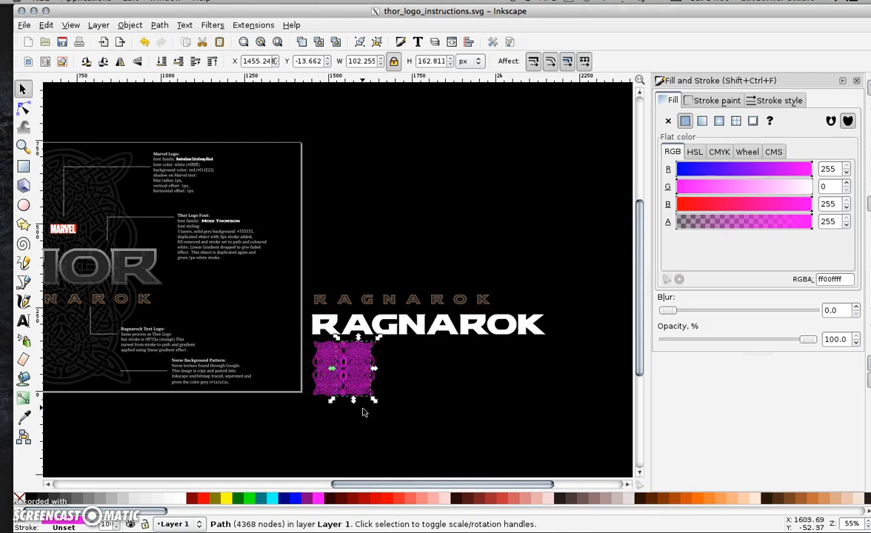
{"action": "key", "text": "Right"}
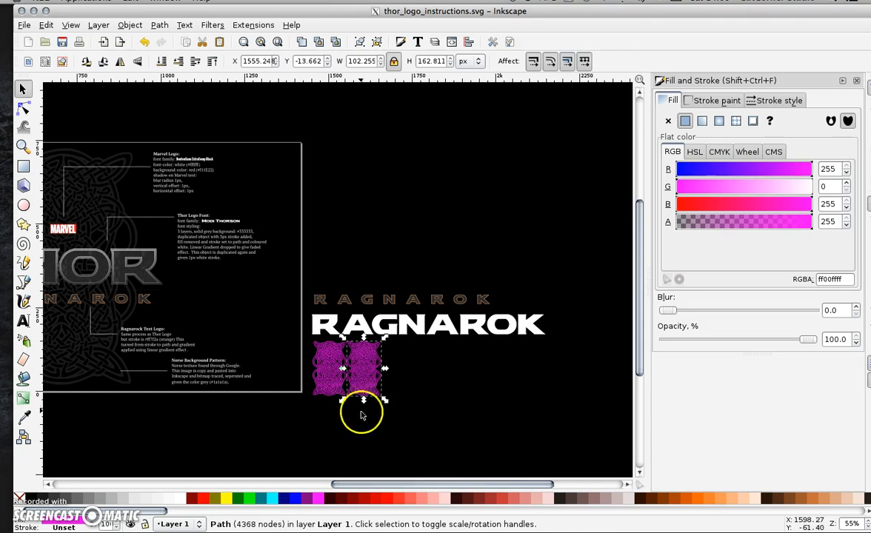
Step: Extend the magenta tiles with further duplicates into a row of seven beneath the white RAGNAROK text and union them into one path
{"action": "left_click", "coordinate": [363, 363]}
{"action": "right_click", "coordinate": [365, 363]}
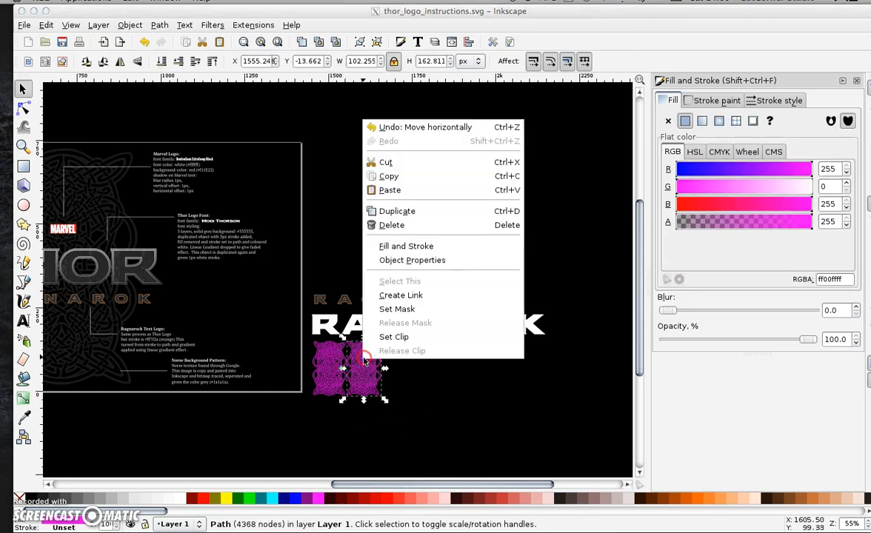
{"action": "left_click", "coordinate": [360, 211]}
{"action": "key", "text": "Right"}
{"action": "key", "text": "Right"}
{"action": "key", "text": "Right"}
{"action": "key", "text": "Right"}
{"action": "key", "text": "Right"}
{"action": "key", "text": "Right"}
{"action": "key", "text": "Right"}
{"action": "key", "text": "Right"}
{"action": "key", "text": "Right"}
{"action": "key", "text": "Right"}
{"action": "key", "text": "Right"}
{"action": "key", "text": "Right"}
{"action": "key", "text": "Right"}
{"action": "key", "text": "Right"}
{"action": "key", "text": "Right"}
{"action": "key", "text": "Right"}
{"action": "key", "text": "Right"}
{"action": "key", "text": "Right"}
{"action": "key", "text": "Right"}
{"action": "key", "text": "Right"}
{"action": "key", "text": "Right"}
{"action": "key", "text": "Right"}
{"action": "key", "text": "Right"}
{"action": "key", "text": "Right"}
{"action": "key", "text": "Right"}
{"action": "key", "text": "Right"}
{"action": "key", "text": "Right"}
{"action": "key", "text": "Right"}
{"action": "key", "text": "Right"}
{"action": "key", "text": "Right"}
{"action": "key", "text": "Right"}
{"action": "key", "text": "Right"}
{"action": "key", "text": "Right"}
{"action": "key", "text": "Right"}
{"action": "key", "text": "Right"}
{"action": "key", "text": "Right"}
{"action": "key", "text": "Right"}
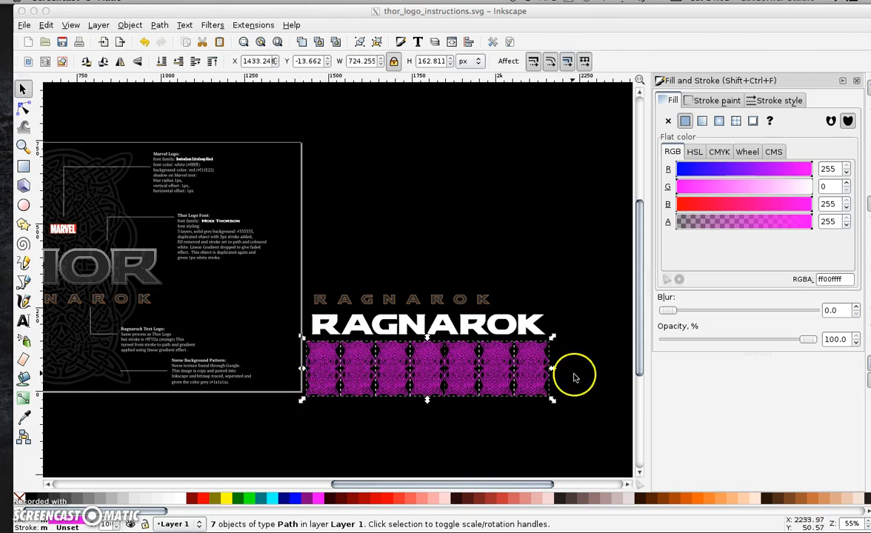
{"action": "left_click", "coordinate": [160, 25]}
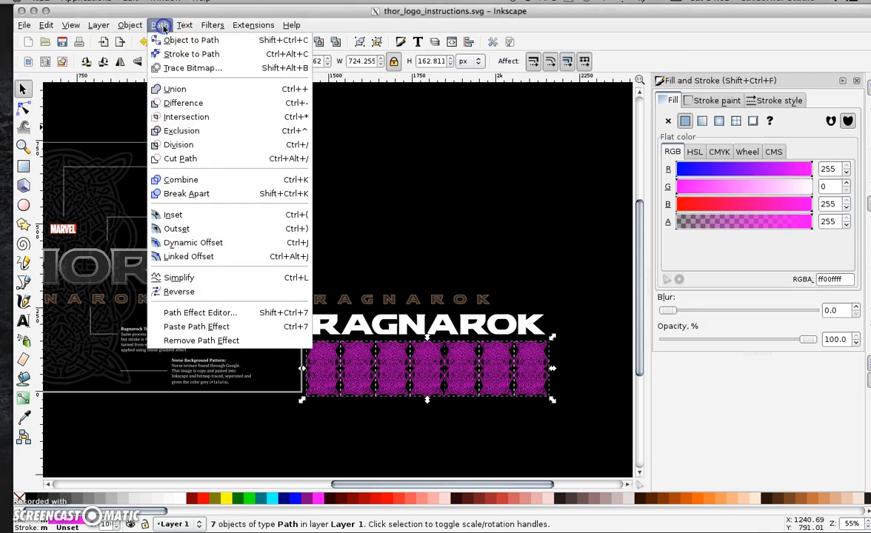
{"action": "left_click", "coordinate": [177, 91]}
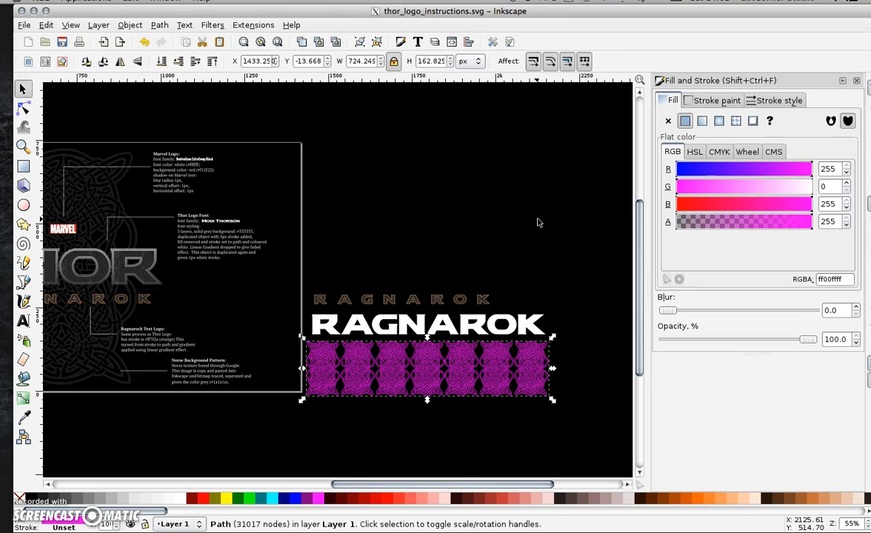
Step: Duplicate the white RAGNAROK text and move the copy straight down onto the magenta pattern row
{"action": "left_click", "coordinate": [485, 332]}
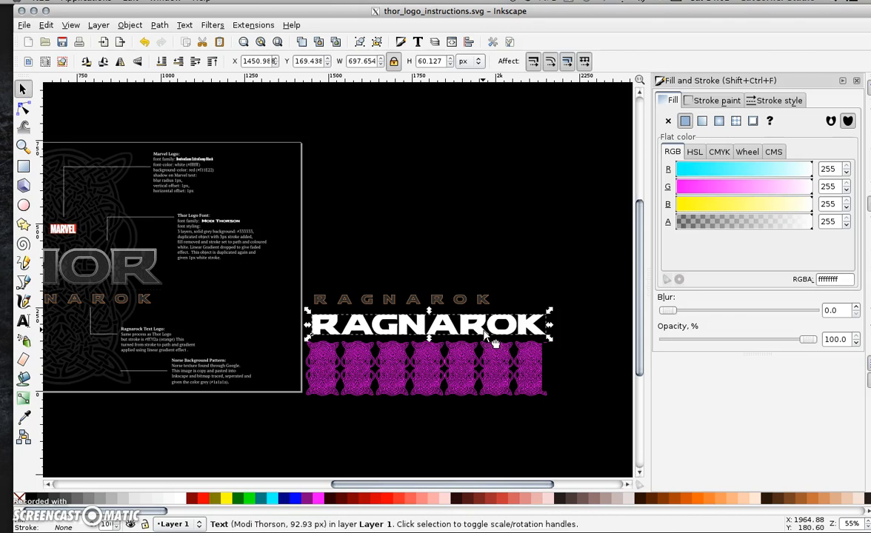
{"action": "key", "text": "Down"}
{"action": "key", "text": "Down"}
{"action": "key", "text": "Down"}
{"action": "key", "text": "Down"}
{"action": "key", "text": "Down"}
{"action": "key", "text": "Down"}
{"action": "key", "text": "Down"}
{"action": "key", "text": "Down"}
{"action": "key", "text": "Down"}
{"action": "key", "text": "Down"}
{"action": "key", "text": "Down"}
{"action": "key", "text": "Down"}
{"action": "key", "text": "Down"}
{"action": "key", "text": "Down"}
{"action": "key", "text": "Down"}
{"action": "key", "text": "Down"}
{"action": "key", "text": "Down"}
{"action": "key", "text": "Down"}
{"action": "key", "text": "Down"}
{"action": "key", "text": "Down"}
{"action": "key", "text": "Down"}
{"action": "key", "text": "Down"}
{"action": "key", "text": "Down"}
{"action": "key", "text": "Down"}
{"action": "key", "text": "Down"}
{"action": "key", "text": "Down"}
{"action": "key", "text": "Down"}
{"action": "key", "text": "Down"}
{"action": "key", "text": "Down"}
{"action": "key", "text": "Down"}
{"action": "key", "text": "Down"}
{"action": "key", "text": "Down"}
{"action": "key", "text": "Down"}
{"action": "key", "text": "Down"}
{"action": "key", "text": "Down"}
{"action": "key", "text": "Down"}
{"action": "key", "text": "Down"}
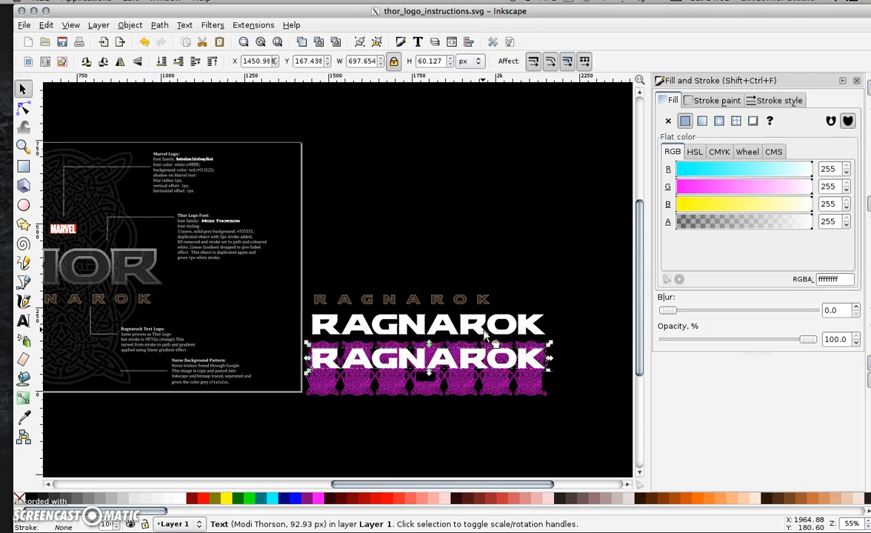
Step: Move the duplicated white RAGNAROK text further down to the vertical middle of the magenta pattern row
{"action": "key", "text": "Down"}
{"action": "key", "text": "Down"}
{"action": "key", "text": "Down"}
{"action": "key", "text": "Down"}
{"action": "key", "text": "Down"}
{"action": "key", "text": "Down"}
{"action": "key", "text": "Down"}
{"action": "key", "text": "Down"}
{"action": "key", "text": "Down"}
{"action": "key", "text": "Down"}
{"action": "key", "text": "Down"}
{"action": "key", "text": "Down"}
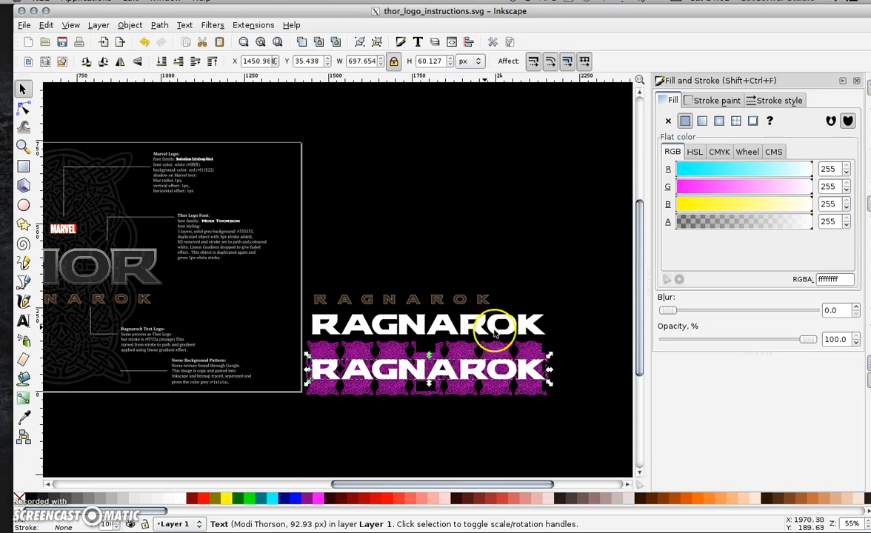
{"action": "left_click", "coordinate": [449, 374]}
{"action": "key", "text": "Escape"}
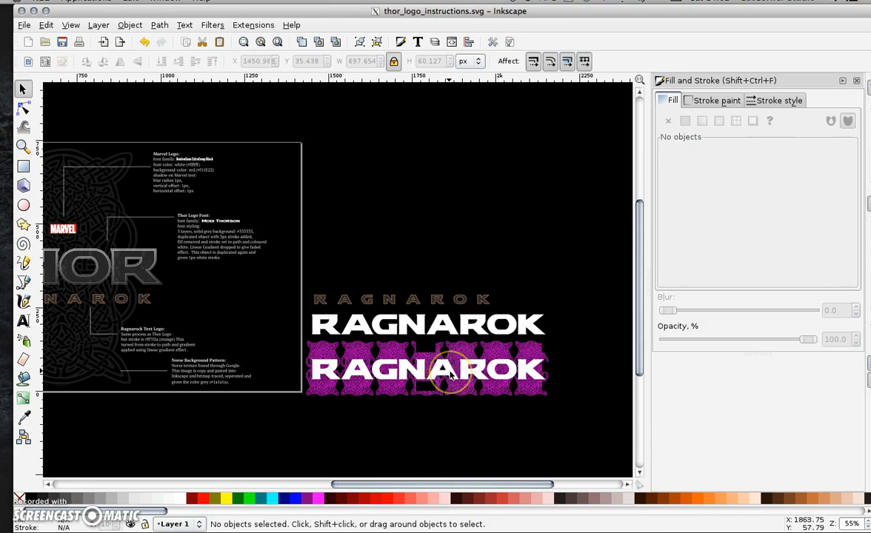
Step: Centre the lower RAGNAROK text horizontally on the pattern row relative to the biggest object, and intersect the two into patterned lettering
{"action": "left_click", "coordinate": [459, 381]}
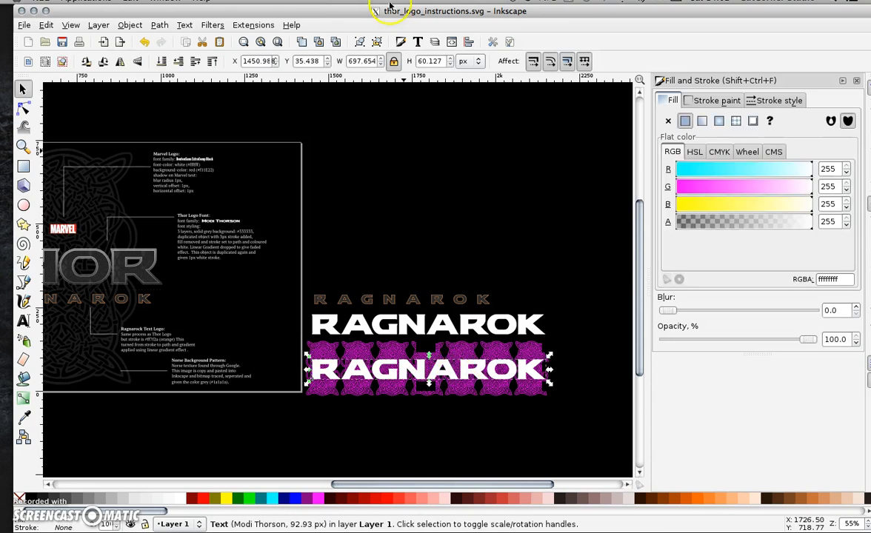
{"action": "left_click", "coordinate": [452, 42]}
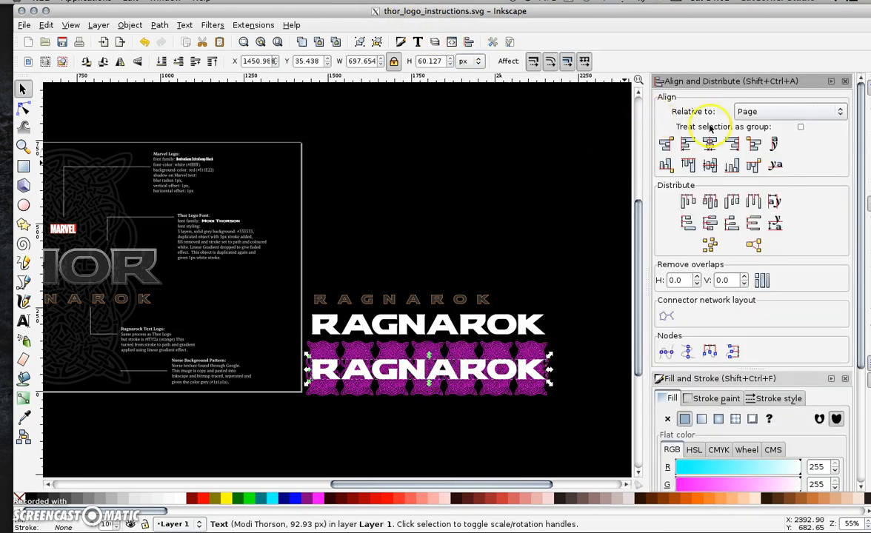
{"action": "left_click", "coordinate": [839, 111]}
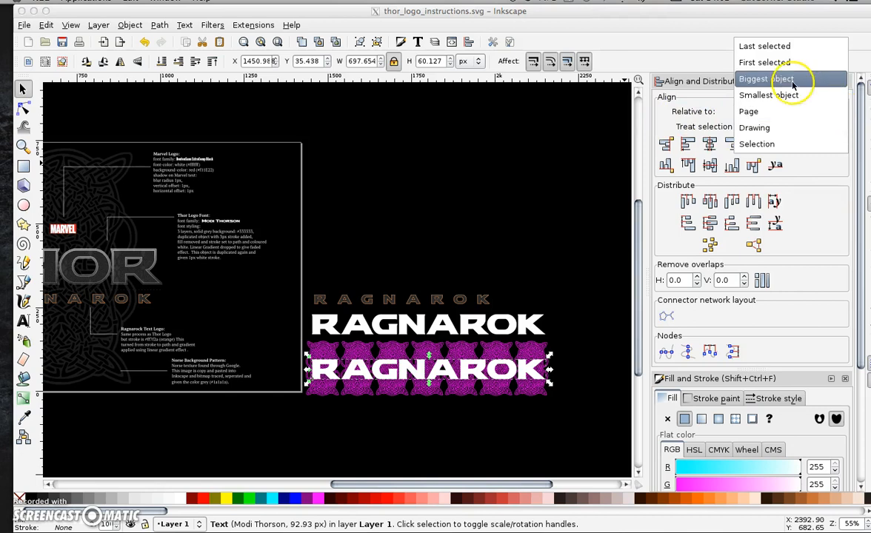
{"action": "left_click", "coordinate": [791, 80]}
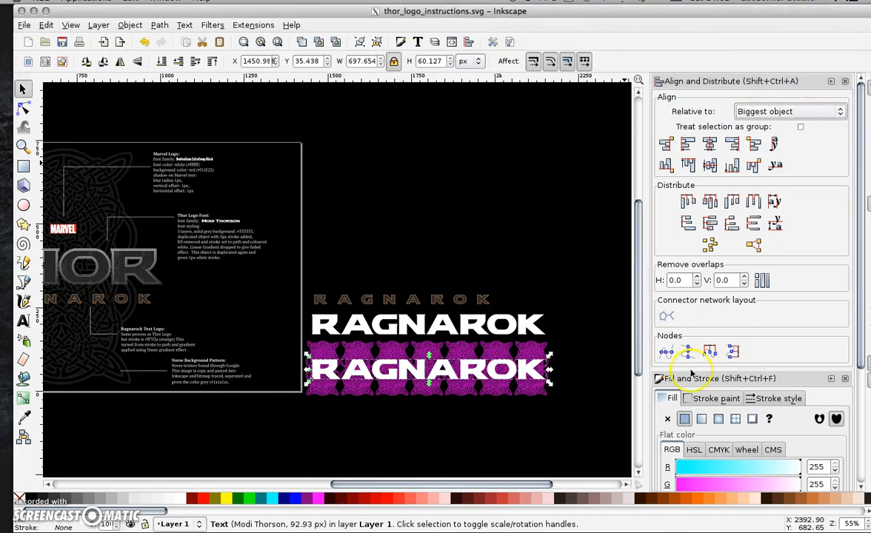
{"action": "left_click", "coordinate": [510, 399], "text": "shift"}
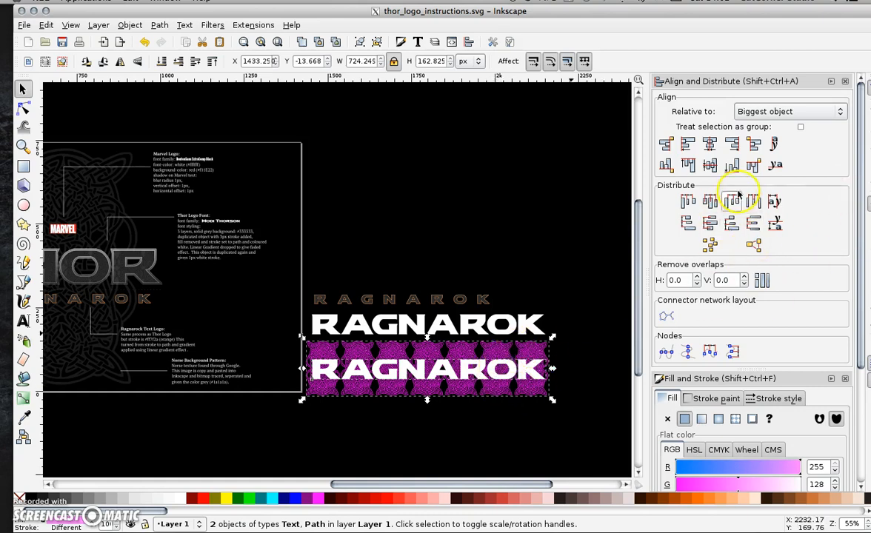
{"action": "left_click", "coordinate": [709, 146]}
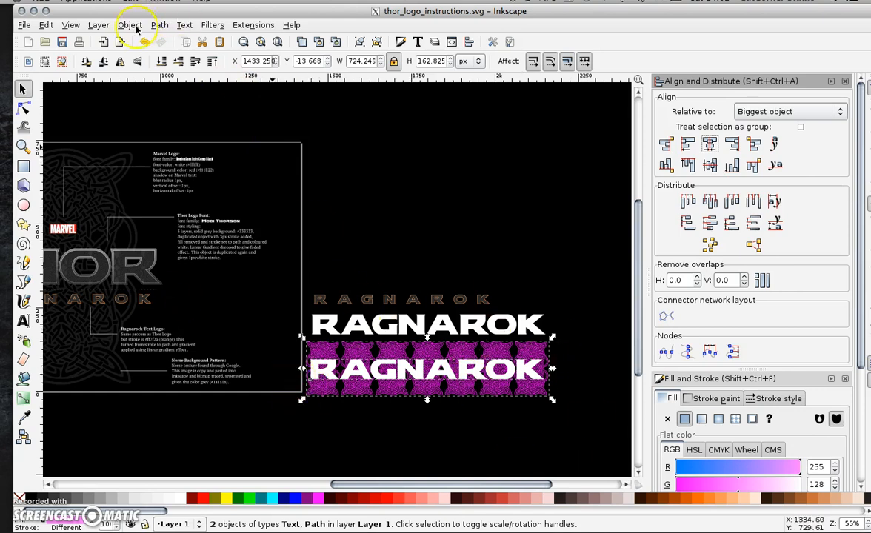
{"action": "left_click", "coordinate": [161, 27]}
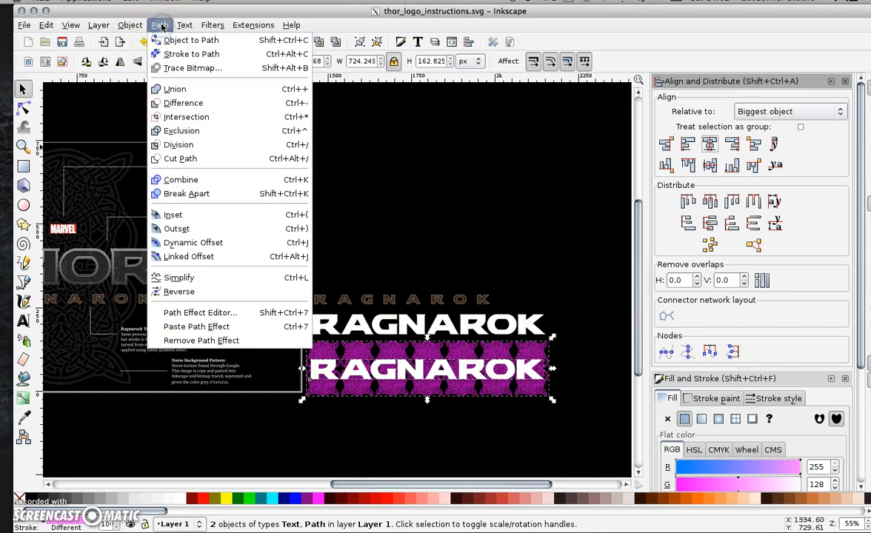
{"action": "left_click", "coordinate": [178, 116]}
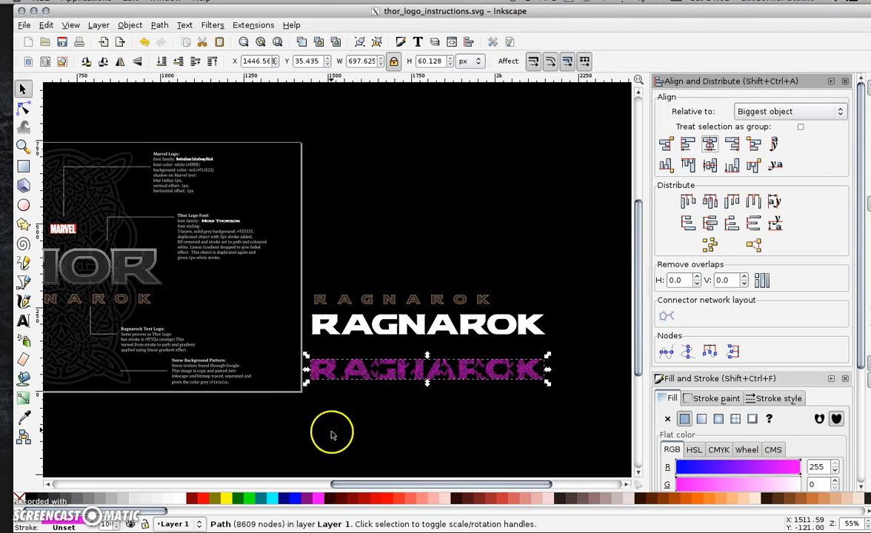
Step: Duplicate the white RAGNAROK text and move the copy about 66 px straight down, between the original and the magenta lettering
{"action": "left_click", "coordinate": [388, 329]}
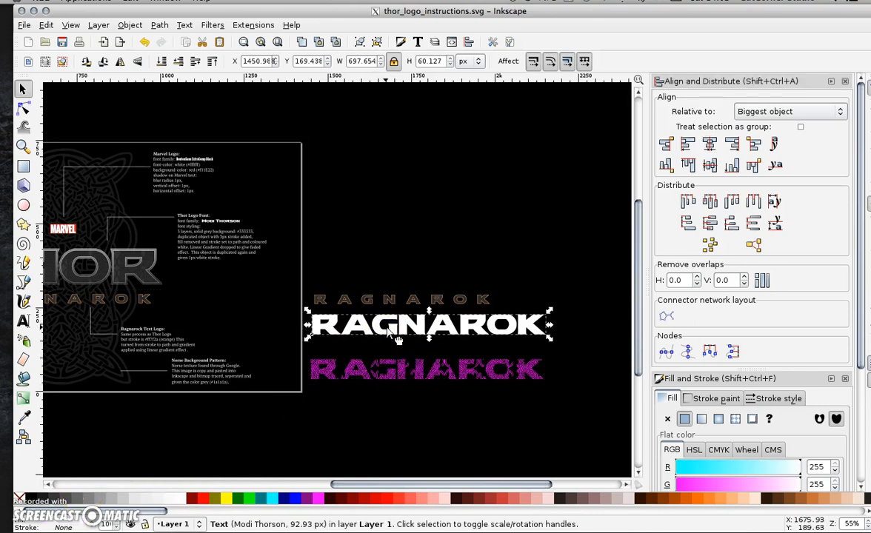
{"action": "key", "text": "Down"}
{"action": "key", "text": "Down"}
{"action": "key", "text": "Down"}
{"action": "key", "text": "Down"}
{"action": "key", "text": "Down"}
{"action": "key", "text": "Down"}
{"action": "key", "text": "Down"}
{"action": "key", "text": "Down"}
{"action": "key", "text": "Down"}
{"action": "key", "text": "Down"}
{"action": "key", "text": "Down"}
{"action": "key", "text": "Down"}
{"action": "key", "text": "Down"}
{"action": "key", "text": "Down"}
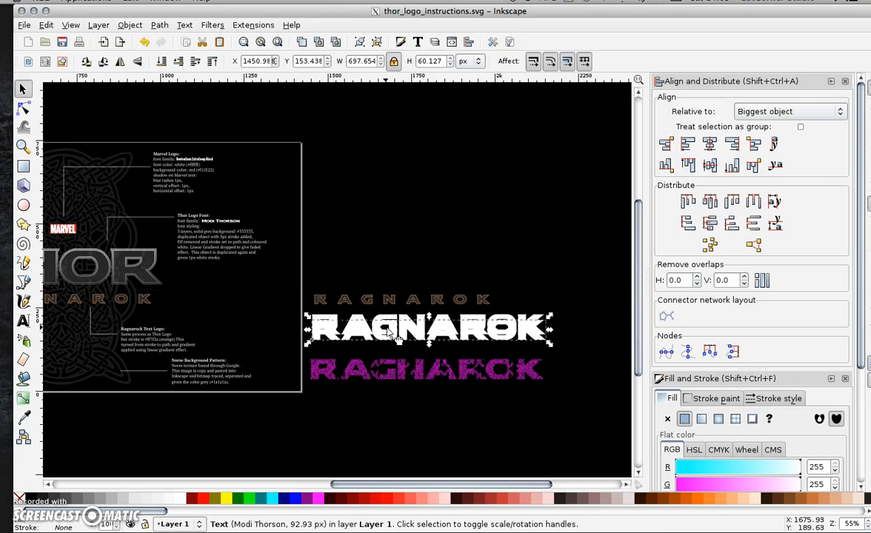
{"action": "key", "text": "Down"}
{"action": "key", "text": "Down"}
{"action": "key", "text": "Down"}
{"action": "key", "text": "Down"}
{"action": "key", "text": "Down"}
{"action": "key", "text": "Down"}
{"action": "key", "text": "Down"}
{"action": "key", "text": "Down"}
{"action": "key", "text": "Down"}
{"action": "key", "text": "Down"}
{"action": "key", "text": "Down"}
{"action": "key", "text": "Down"}
{"action": "key", "text": "Down"}
{"action": "key", "text": "Down"}
{"action": "key", "text": "Down"}
{"action": "key", "text": "Down"}
{"action": "key", "text": "Down"}
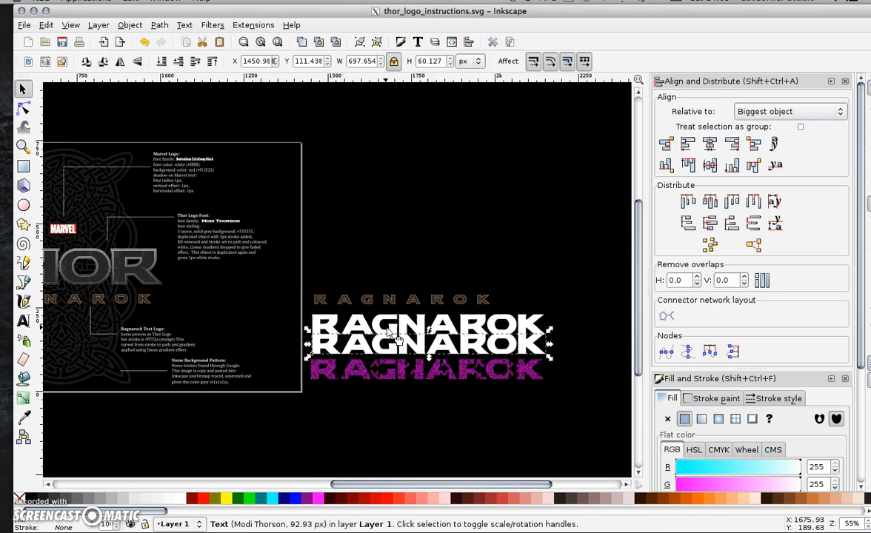
{"action": "key", "text": "Down"}
{"action": "key", "text": "Down"}
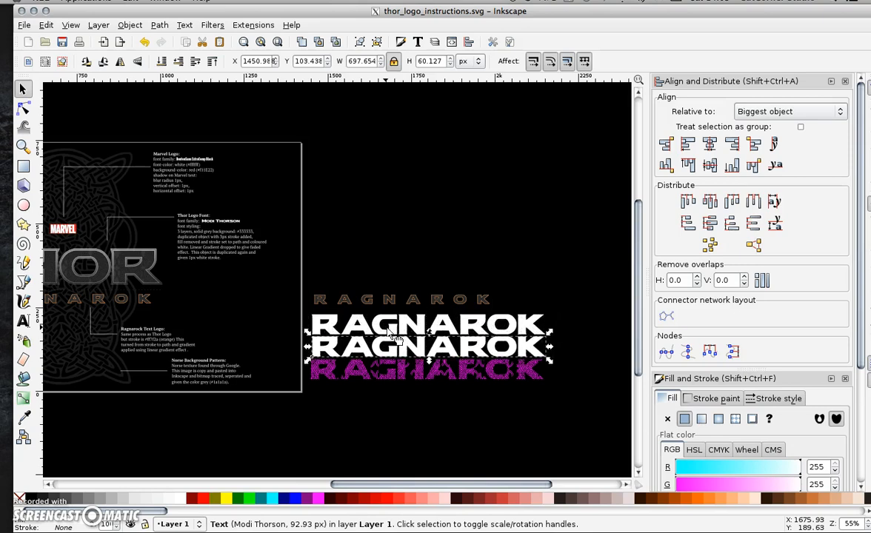
Step: Give the lower white RAGNAROK text an orange stroke 3 px wide
{"action": "right_click", "coordinate": [725, 504]}
{"action": "left_click", "coordinate": [743, 436]}
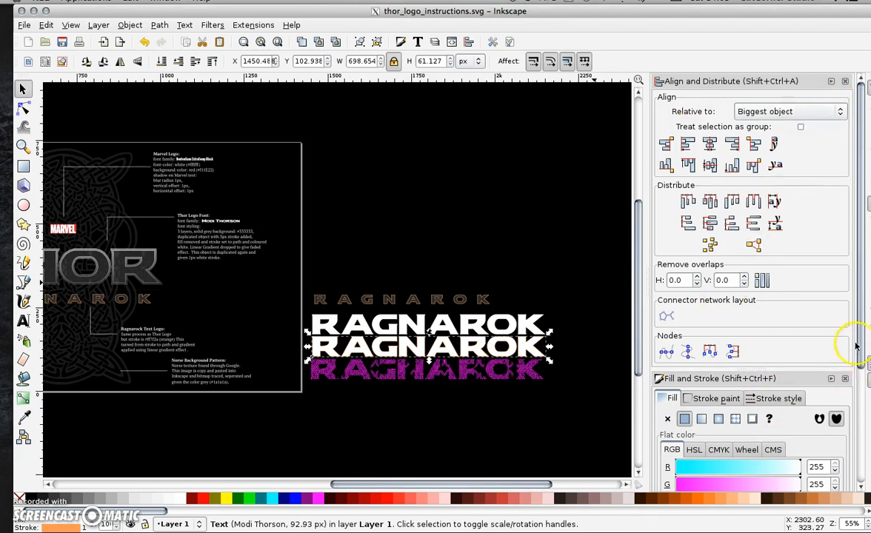
{"action": "scroll", "coordinate": [855, 344], "scroll_direction": "down", "scroll_amount": 4}
{"action": "left_click", "coordinate": [778, 267]}
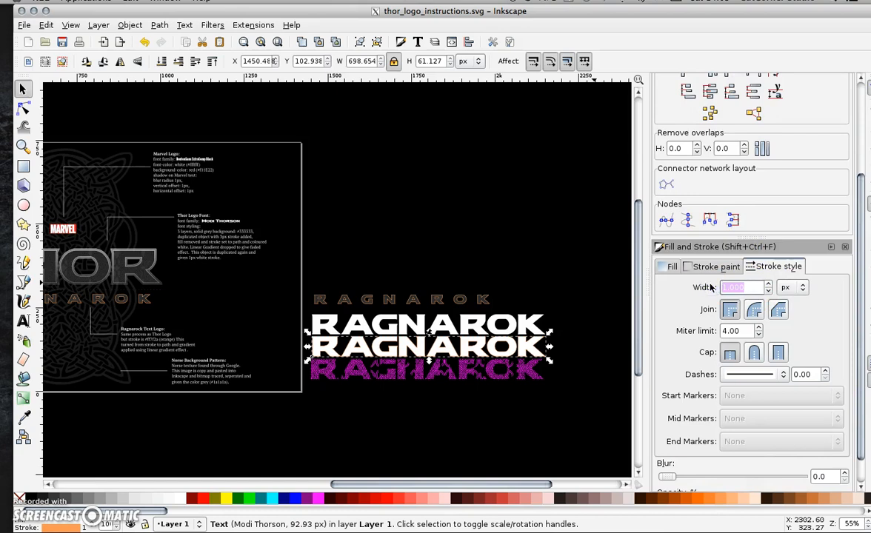
{"action": "type", "text": "3"}
{"action": "key", "text": "Return"}
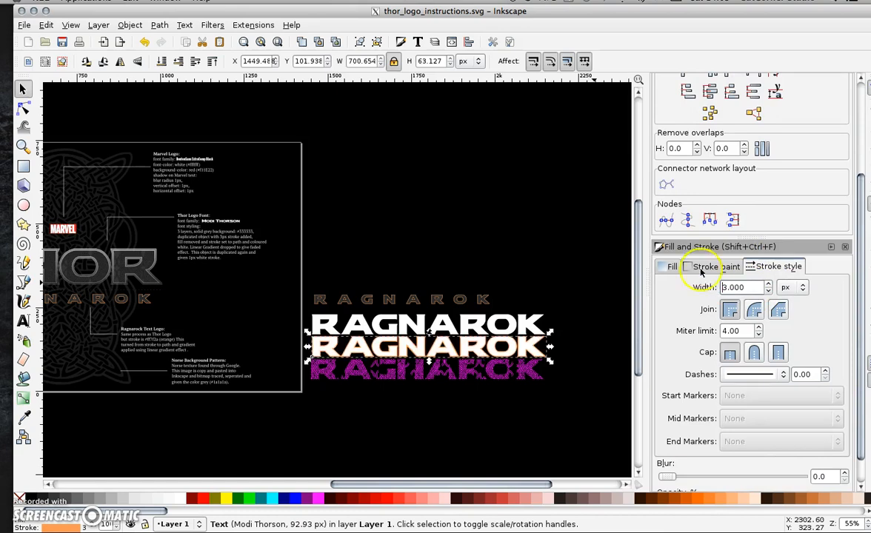
{"action": "left_click", "coordinate": [577, 406]}
{"action": "left_click", "coordinate": [392, 337]}
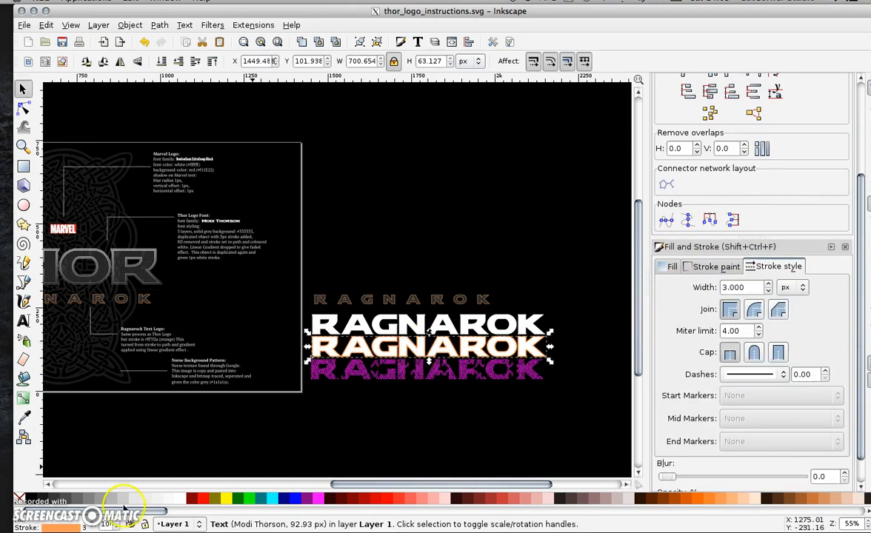
{"action": "right_click", "coordinate": [70, 525]}
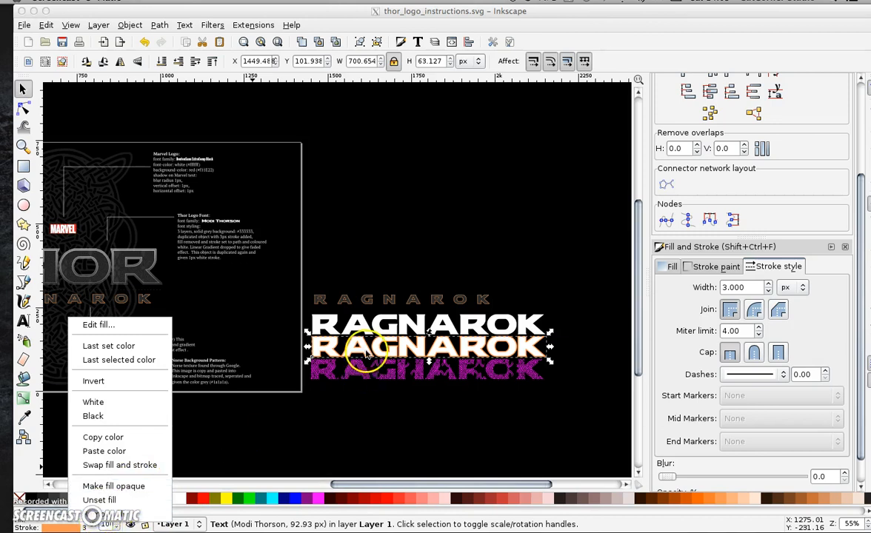
{"action": "left_click", "coordinate": [337, 334]}
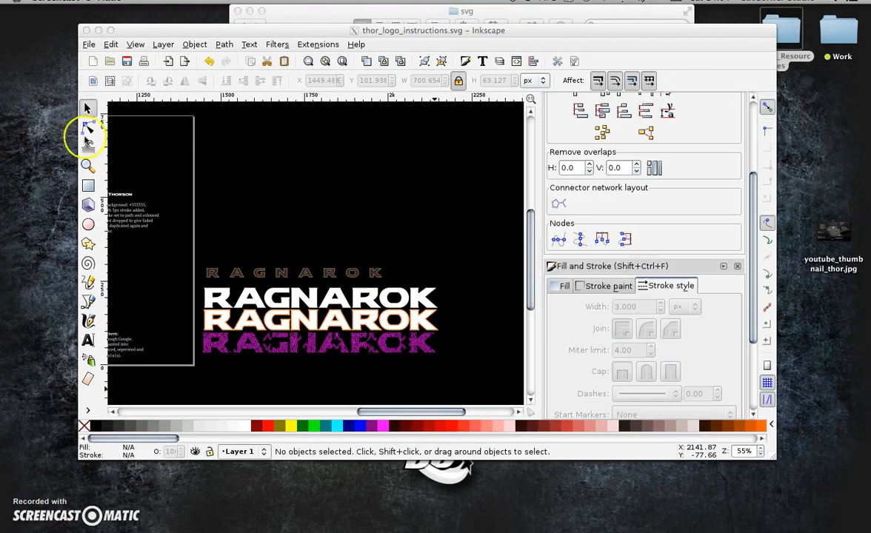
{"action": "left_click", "coordinate": [559, 9]}
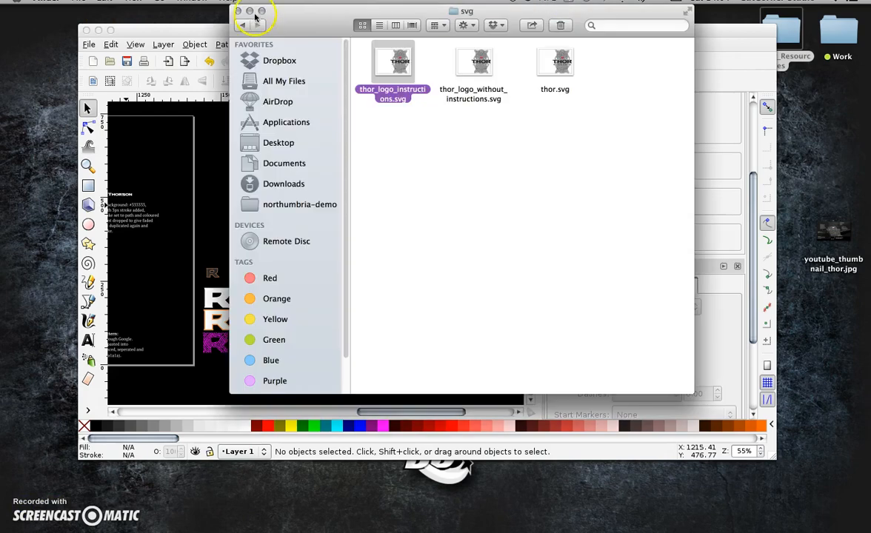
{"action": "left_click", "coordinate": [238, 10]}
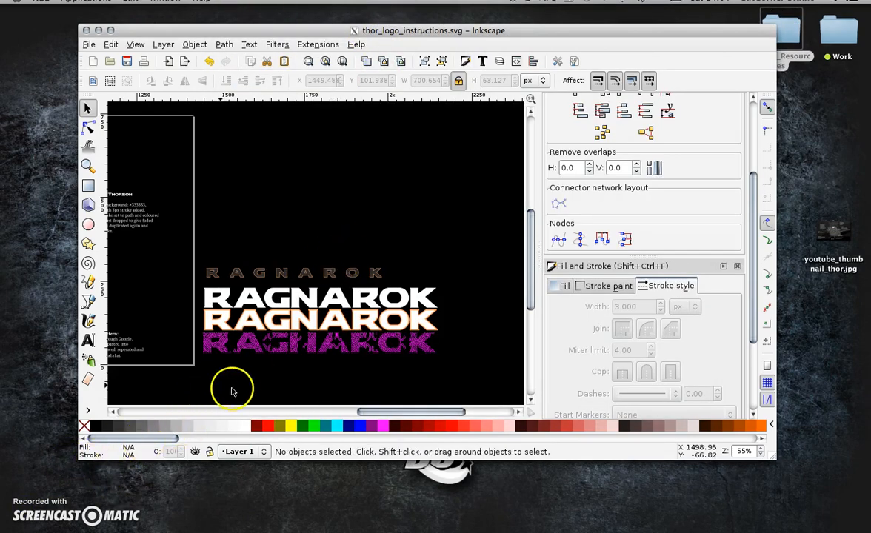
Step: Remove the fill from the orange-stroked RAGNAROK text and convert its stroke to a path
{"action": "left_click", "coordinate": [354, 330]}
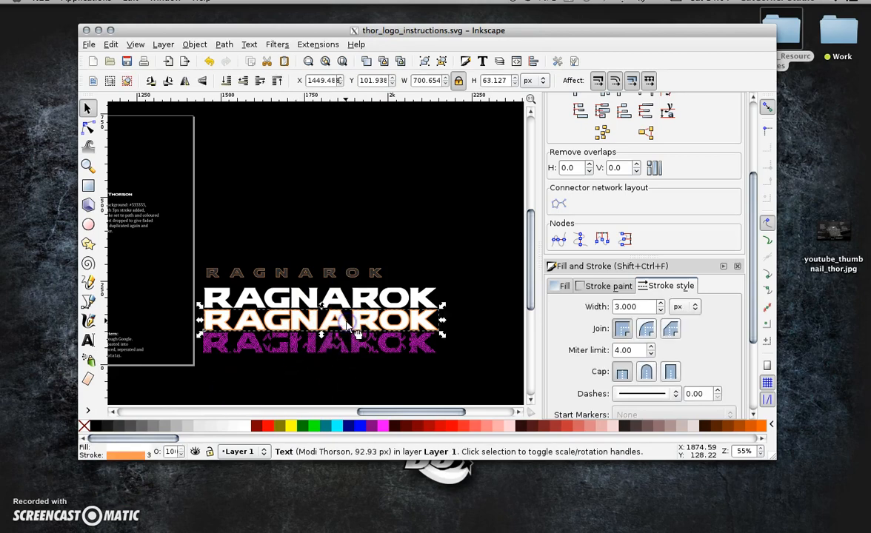
{"action": "right_click", "coordinate": [130, 447]}
{"action": "left_click", "coordinate": [157, 440]}
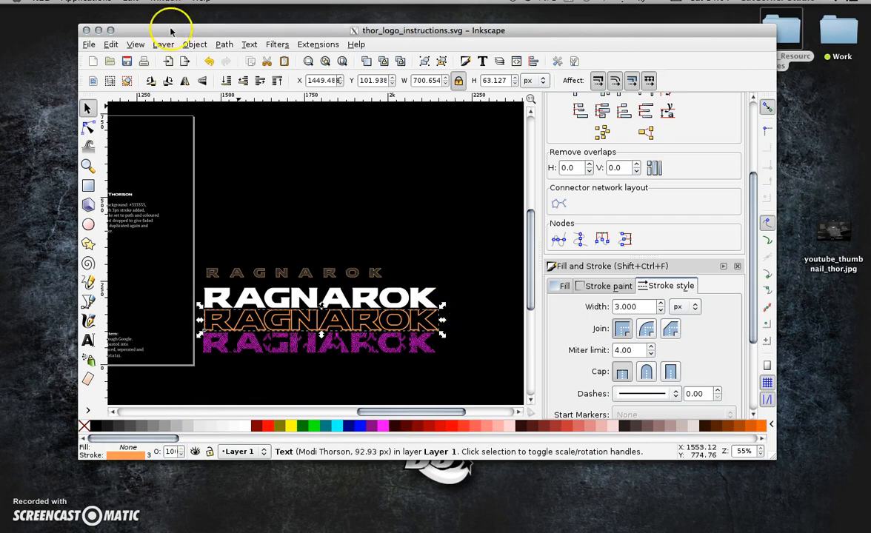
{"action": "left_click", "coordinate": [223, 45]}
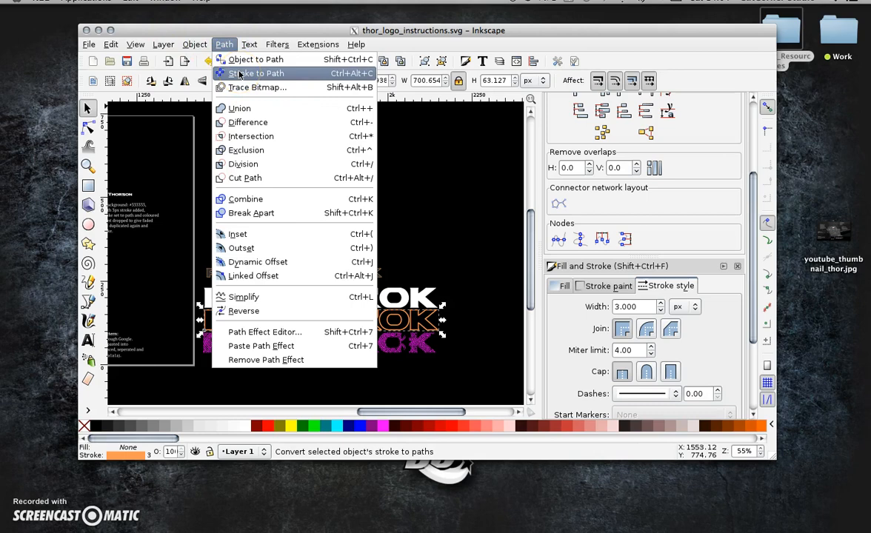
{"action": "left_click", "coordinate": [238, 73]}
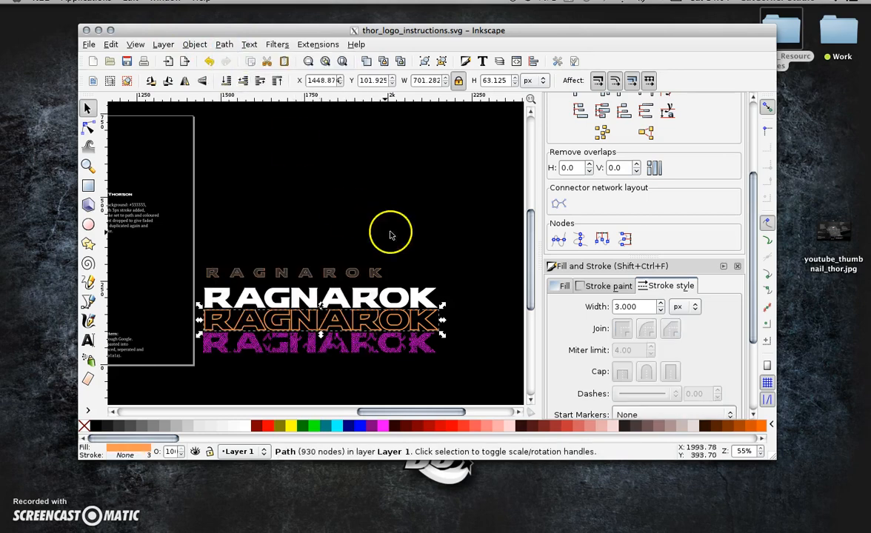
{"action": "left_click", "coordinate": [436, 204]}
{"action": "left_click", "coordinate": [282, 335]}
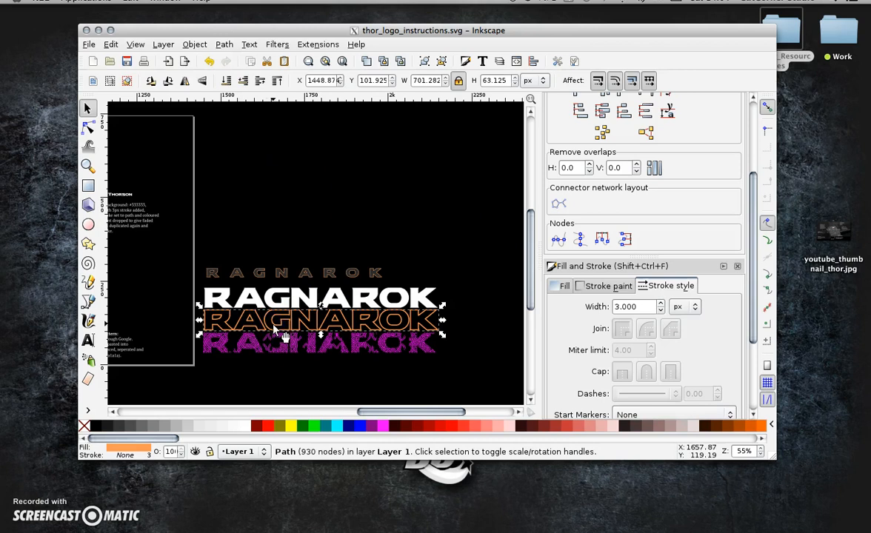
Step: Fill the remaining white RAGNAROK text with dark grey
{"action": "left_click", "coordinate": [310, 300]}
{"action": "mouse_move", "coordinate": [396, 412]}
{"action": "left_mouse_down"}
{"action": "mouse_move", "coordinate": [332, 413]}
{"action": "mouse_move", "coordinate": [411, 412]}
{"action": "left_mouse_up"}
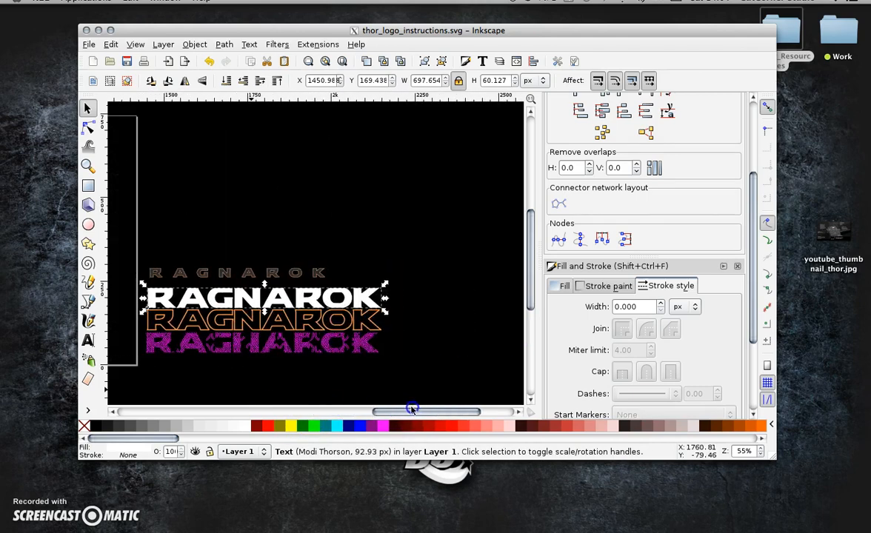
{"action": "left_click", "coordinate": [118, 428]}
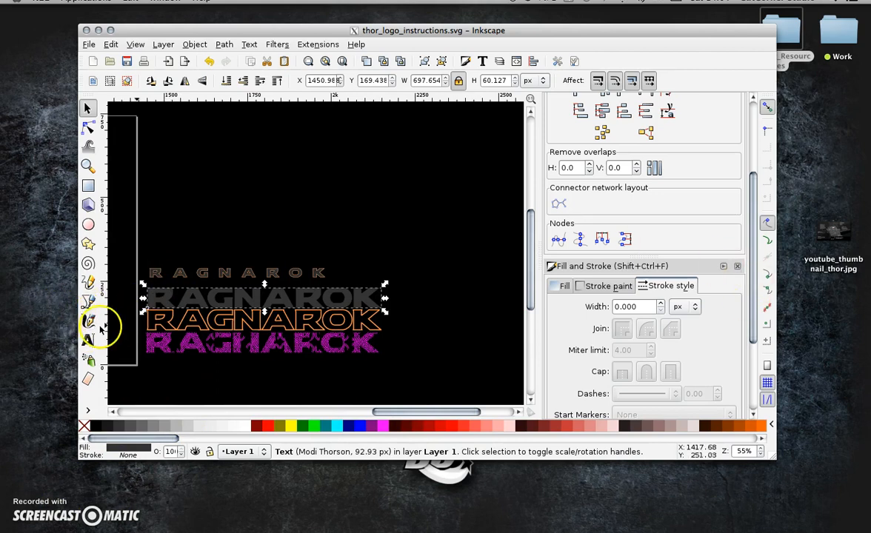
Step: Apply a vertical linear gradient to the dark grey RAGNAROK fill, running from above the lettering to below it
{"action": "left_click", "coordinate": [88, 409]}
{"action": "left_click", "coordinate": [125, 424]}
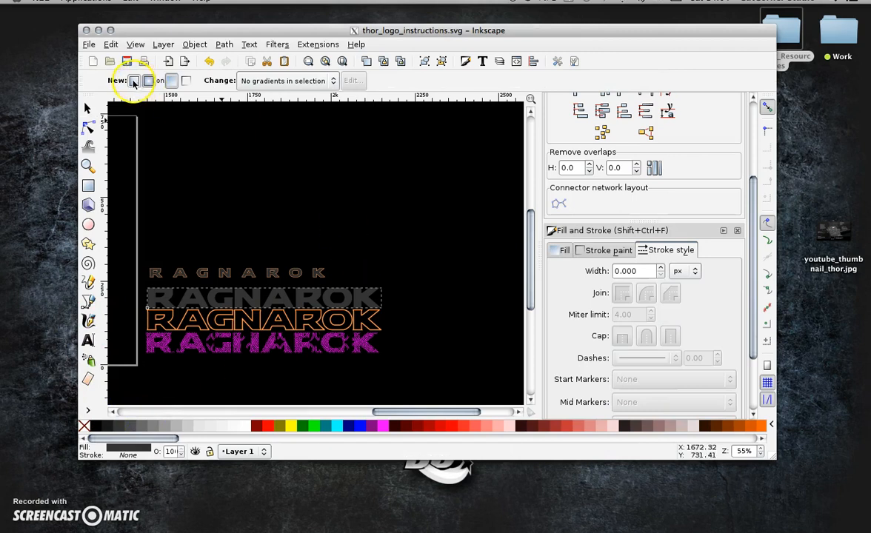
{"action": "left_click_drag", "start_coordinate": [350, 272], "coordinate": [344, 320]}
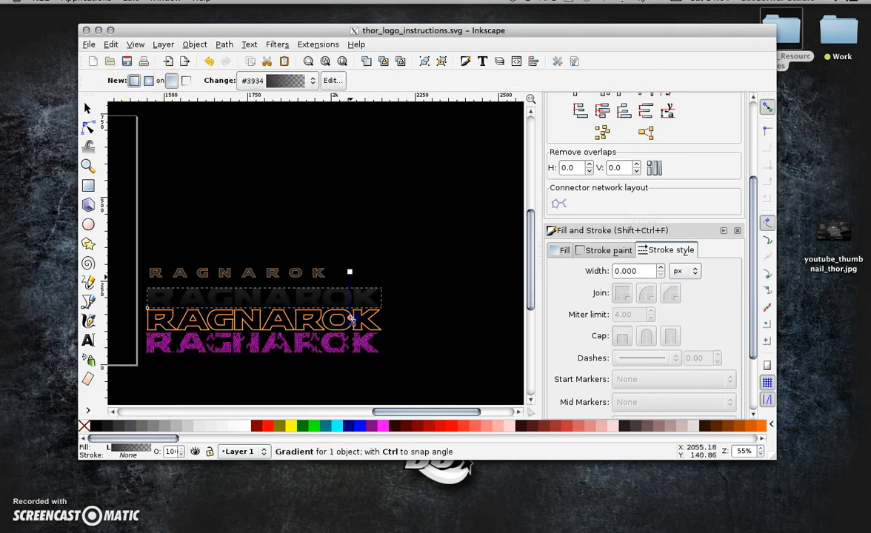
{"action": "left_click", "coordinate": [351, 273]}
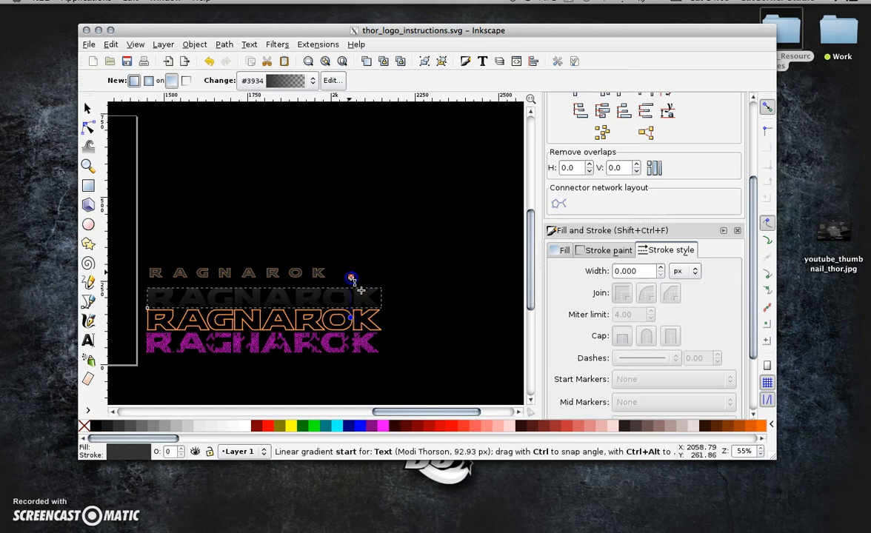
Step: Set the lower stop of the RAGNAROK fill gradient to 60% Gray
{"action": "left_click", "coordinate": [350, 319]}
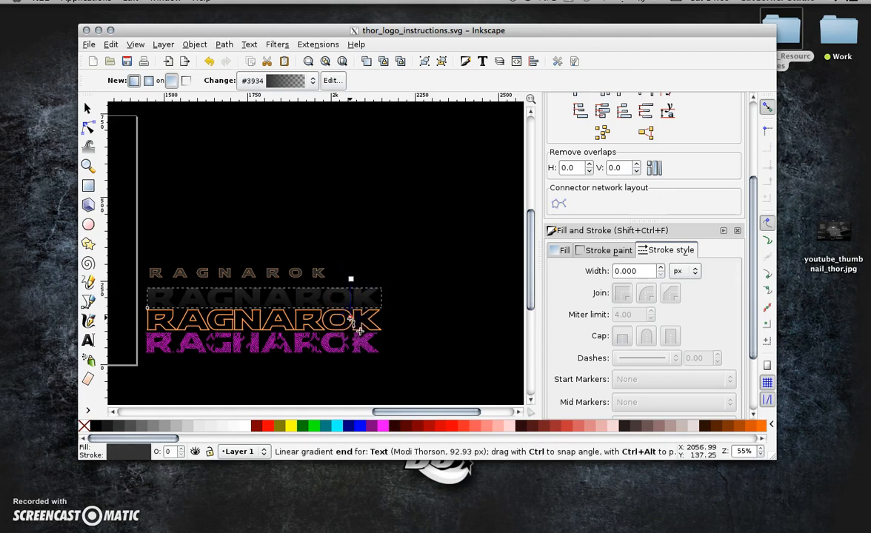
{"action": "left_click", "coordinate": [138, 428]}
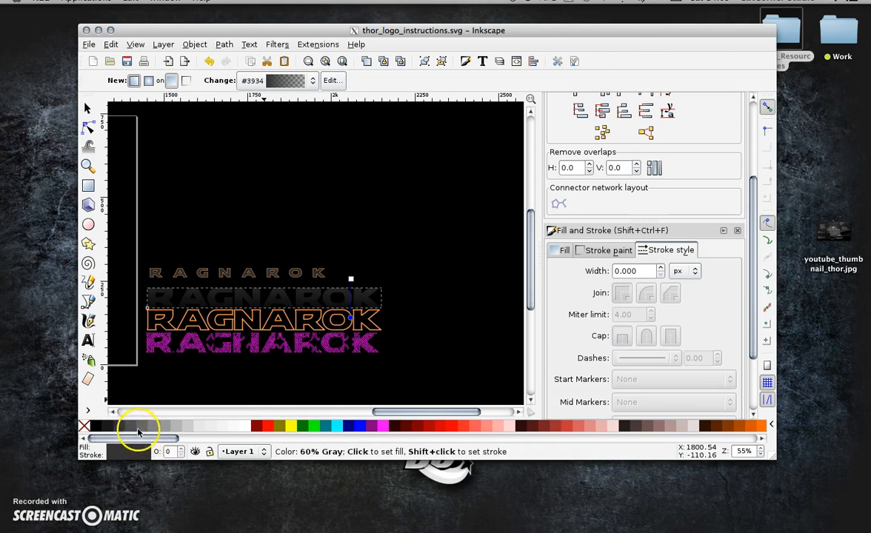
{"action": "left_click", "coordinate": [141, 428]}
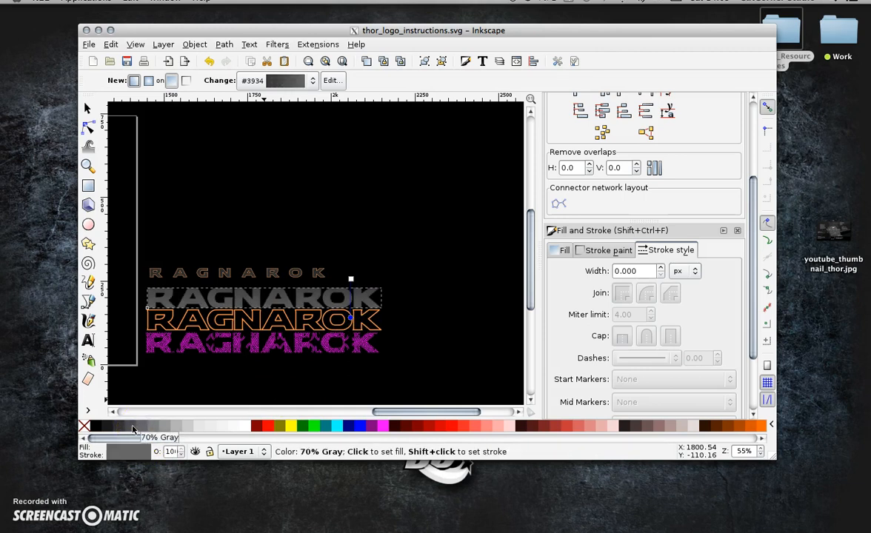
{"action": "left_click", "coordinate": [351, 280]}
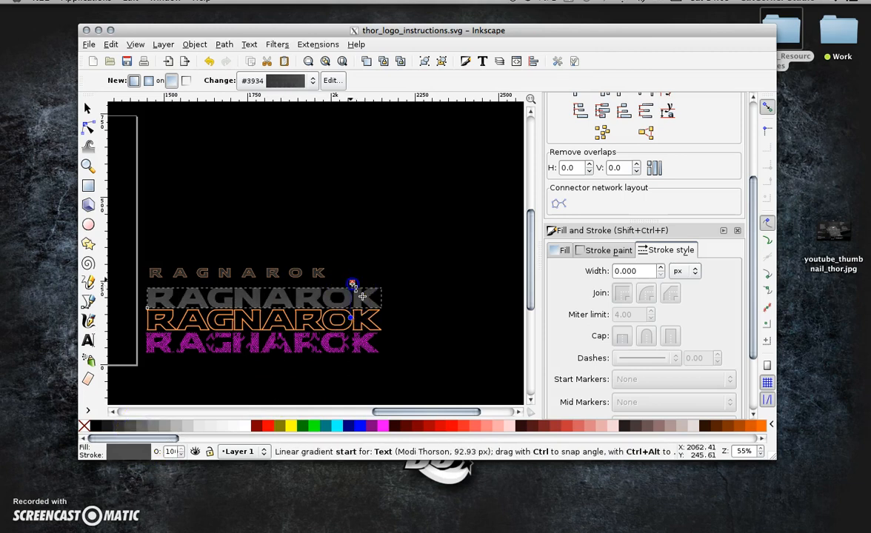
{"action": "left_click", "coordinate": [351, 318]}
Step: Place the orange RAGNAROK outline over the grey gradient text and centre the two on both axes
{"action": "left_click", "coordinate": [87, 109]}
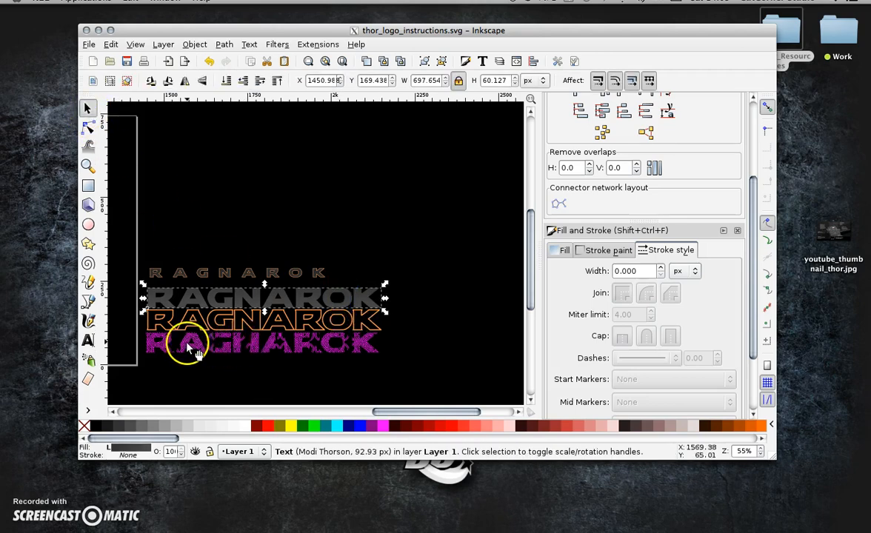
{"action": "left_click_drag", "start_coordinate": [183, 331], "coordinate": [179, 309]}
{"action": "left_click", "coordinate": [414, 336]}
{"action": "left_click_drag", "start_coordinate": [407, 320], "coordinate": [134, 277]}
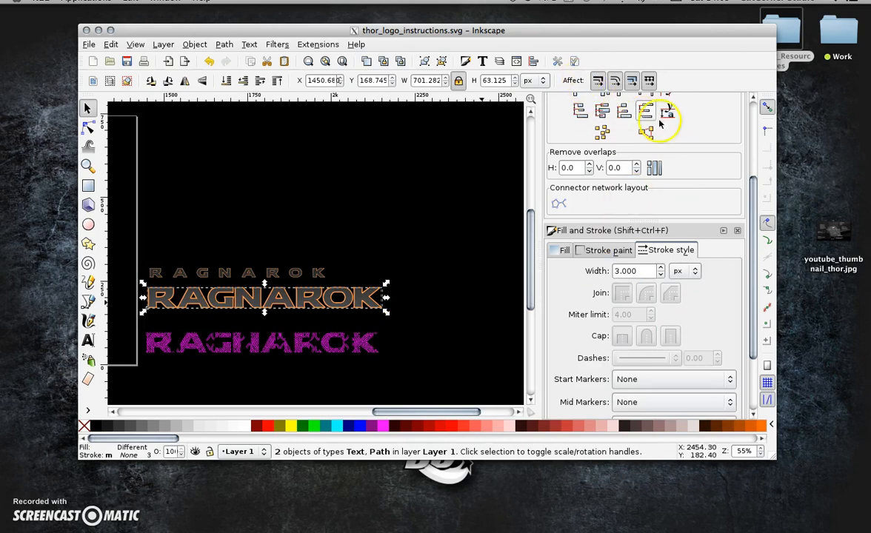
{"action": "left_click_drag", "start_coordinate": [755, 204], "coordinate": [745, 107]}
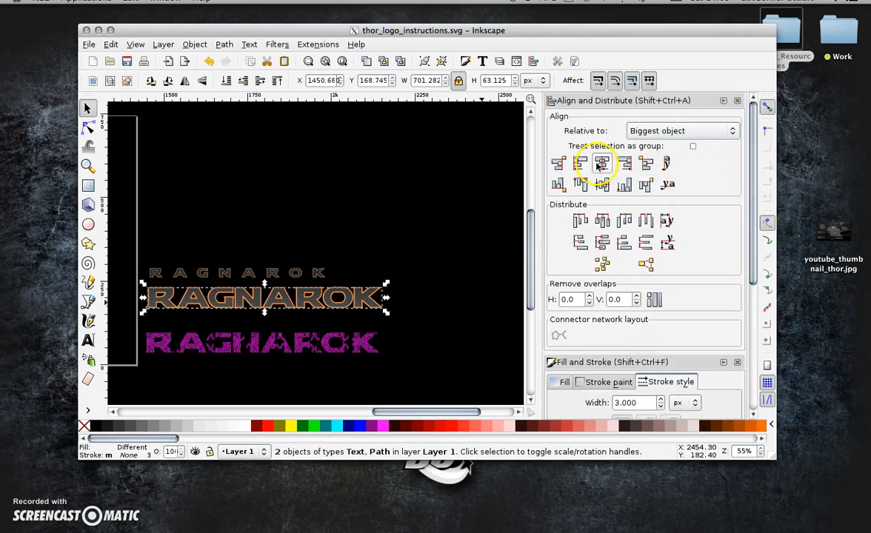
{"action": "left_click", "coordinate": [602, 164]}
{"action": "left_click", "coordinate": [605, 187]}
{"action": "left_click", "coordinate": [397, 275]}
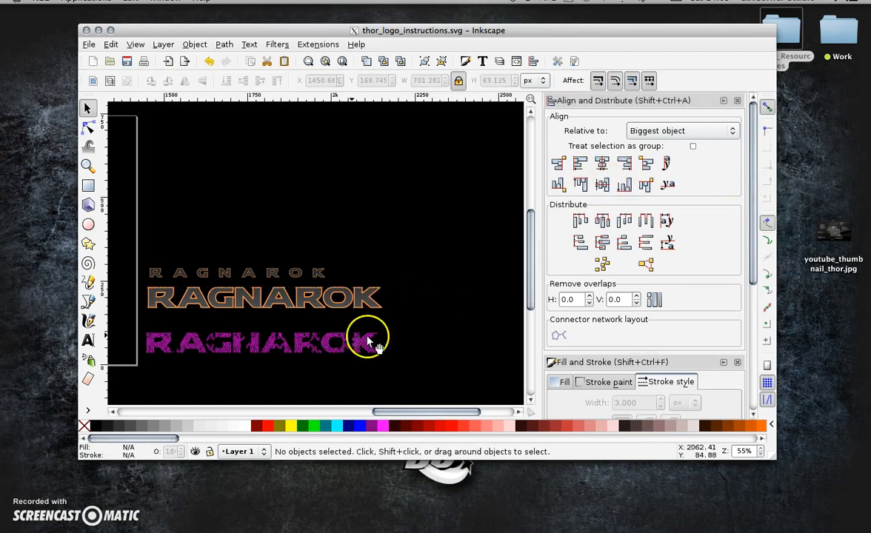
Step: Centre the magenta Norse-patterned RAGNAROK on the orange outline on both axes, relative to the biggest object
{"action": "left_click", "coordinate": [265, 345]}
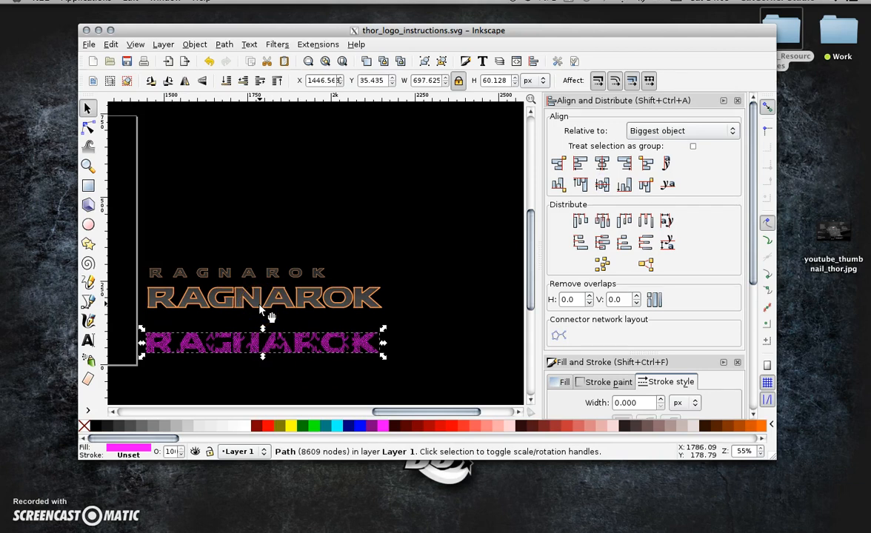
{"action": "left_click", "coordinate": [260, 310], "text": "shift"}
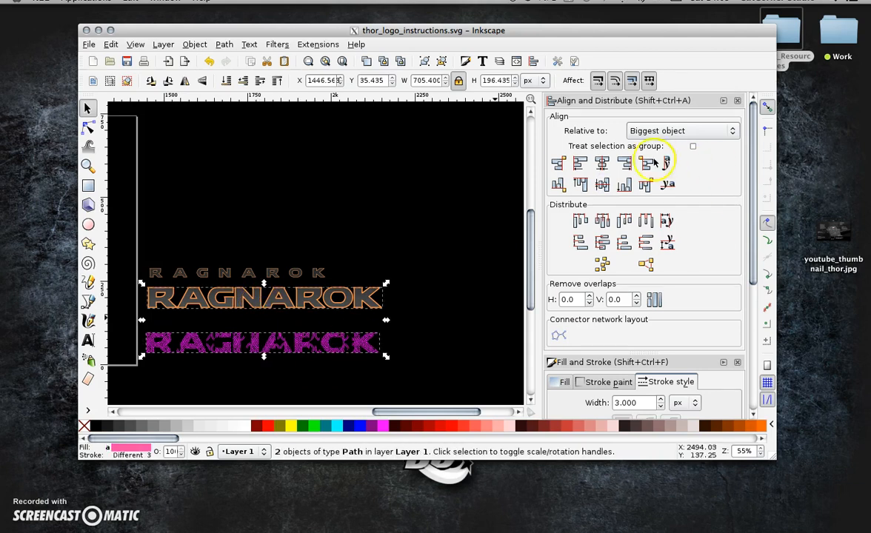
{"action": "left_click", "coordinate": [601, 164]}
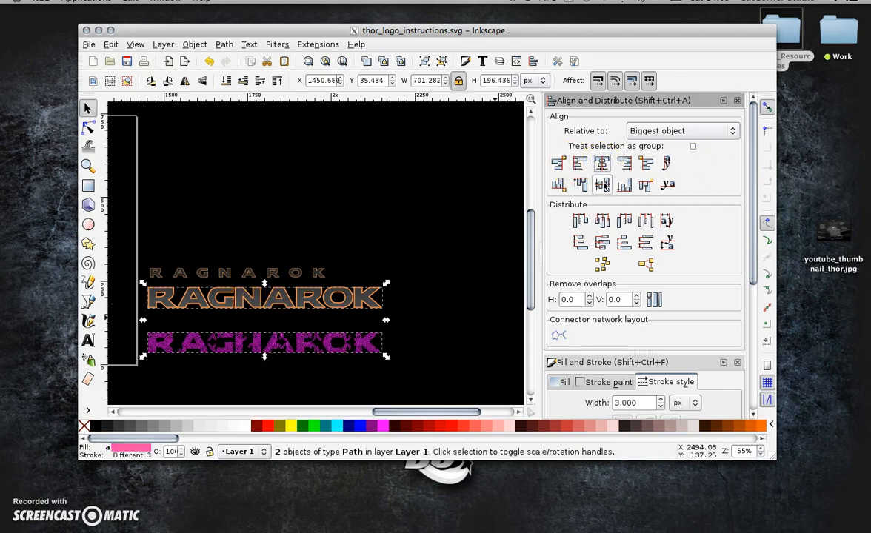
{"action": "left_click", "coordinate": [603, 186]}
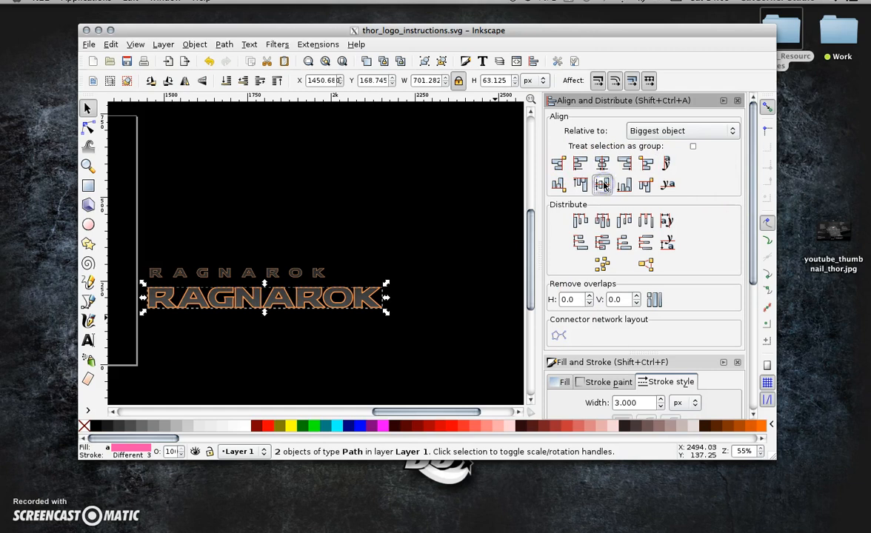
{"action": "left_click", "coordinate": [427, 362]}
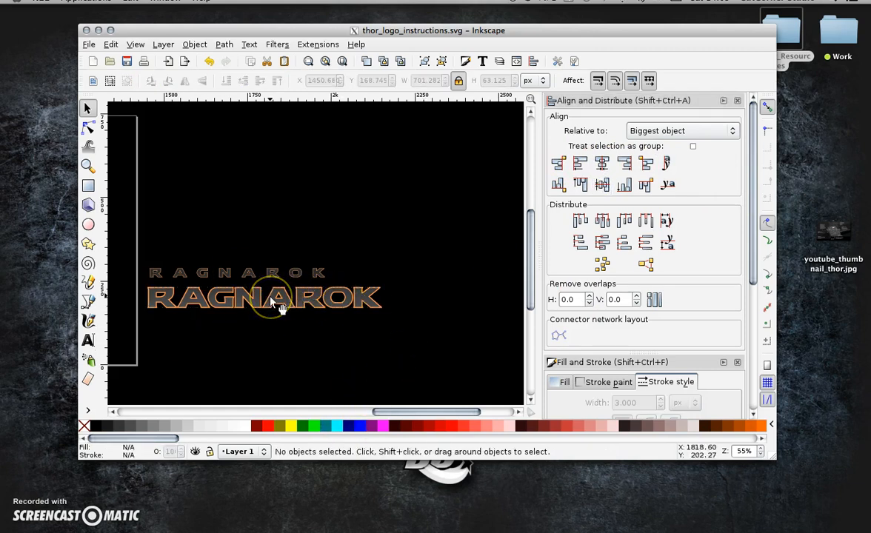
Step: Lower the orange RAGNAROK outline one level and the grey gradient text two levels in the stacking order
{"action": "left_click", "coordinate": [247, 298]}
{"action": "left_click", "coordinate": [193, 46]}
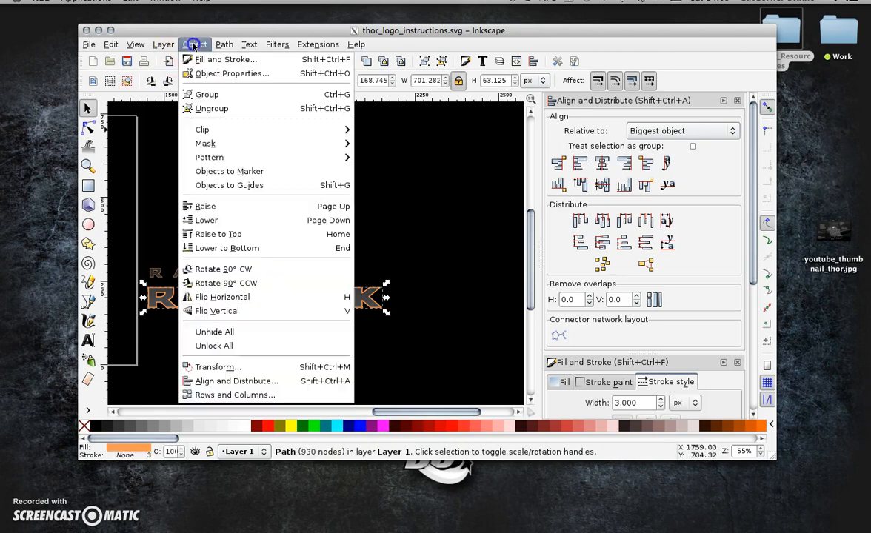
{"action": "left_click", "coordinate": [207, 221]}
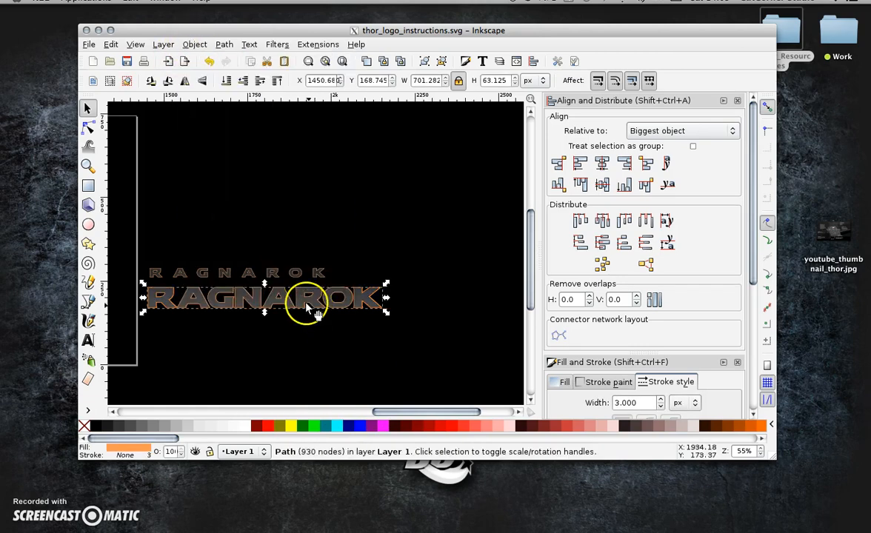
{"action": "left_click", "coordinate": [305, 303]}
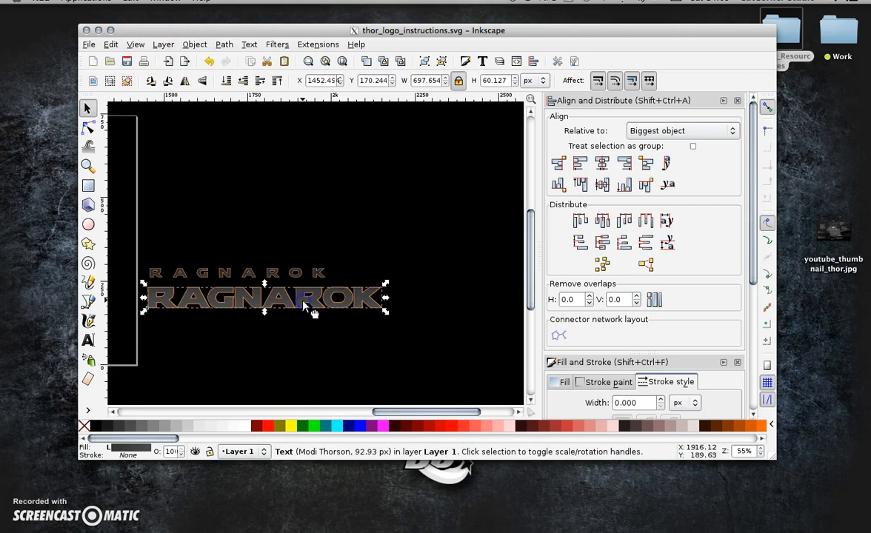
{"action": "left_click", "coordinate": [192, 46]}
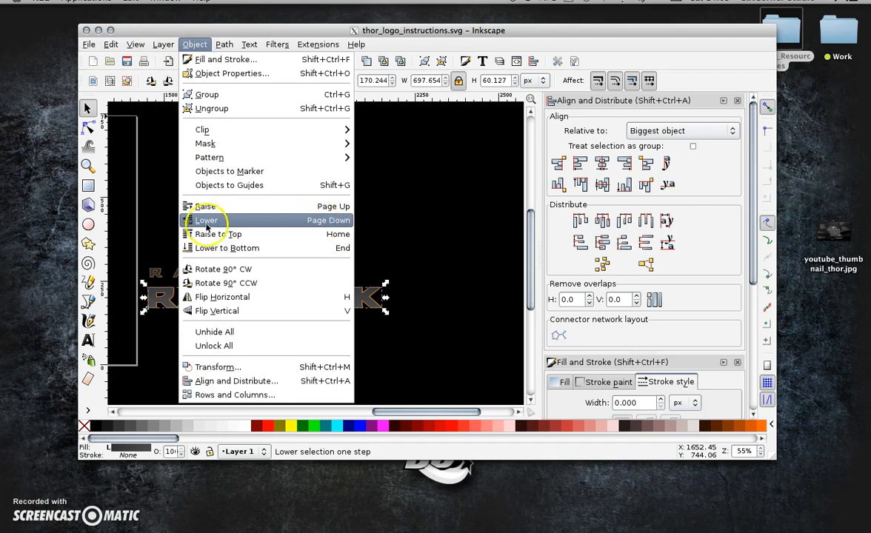
{"action": "left_click", "coordinate": [219, 224]}
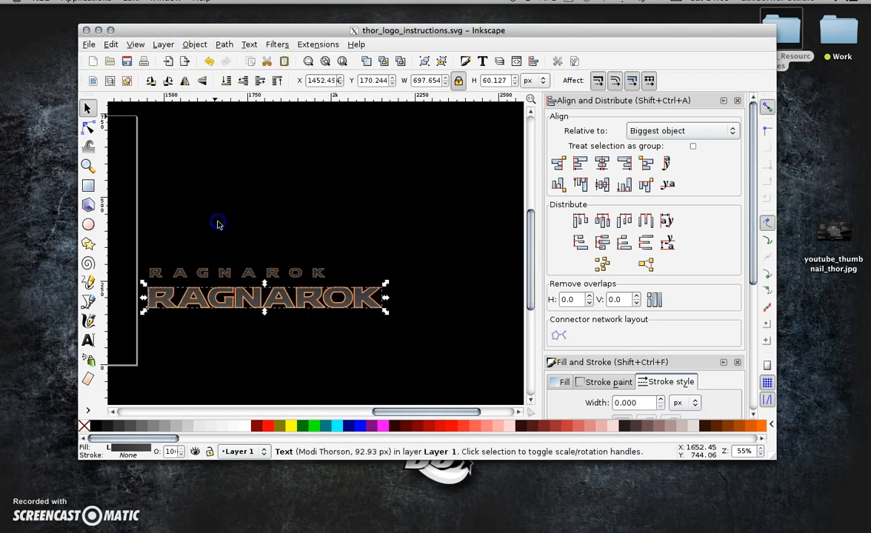
{"action": "left_click", "coordinate": [194, 45]}
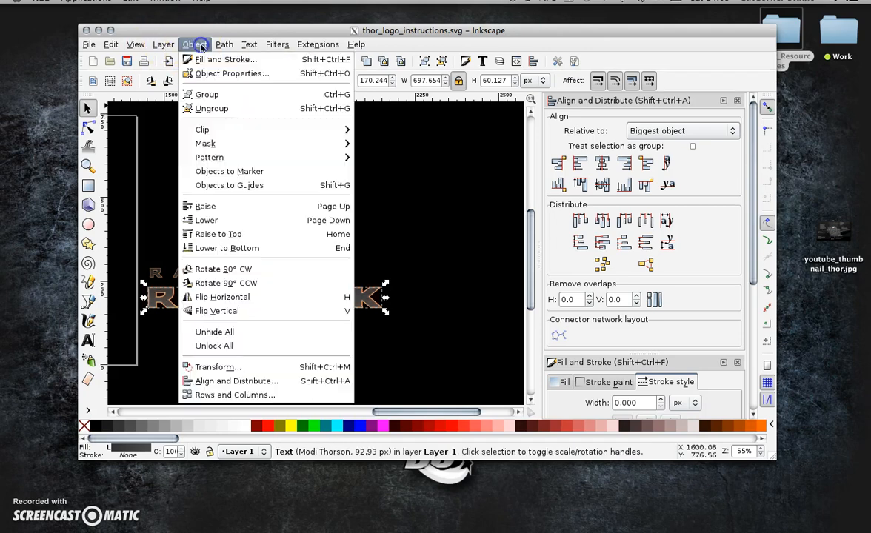
{"action": "left_click", "coordinate": [233, 220]}
{"action": "left_click", "coordinate": [247, 324]}
{"action": "left_click", "coordinate": [253, 308]}
{"action": "left_click_drag", "start_coordinate": [397, 316], "coordinate": [365, 282]}
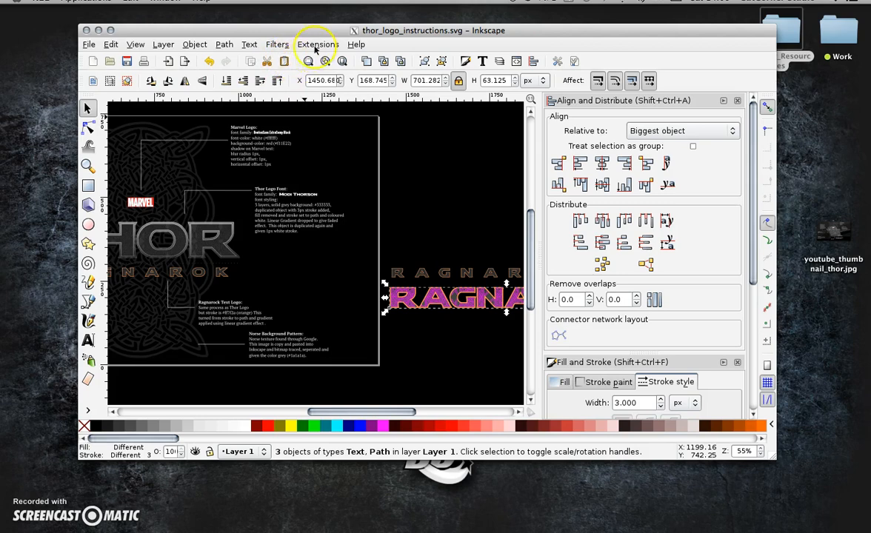
{"action": "left_click", "coordinate": [306, 60]}
{"action": "left_click", "coordinate": [279, 260]}
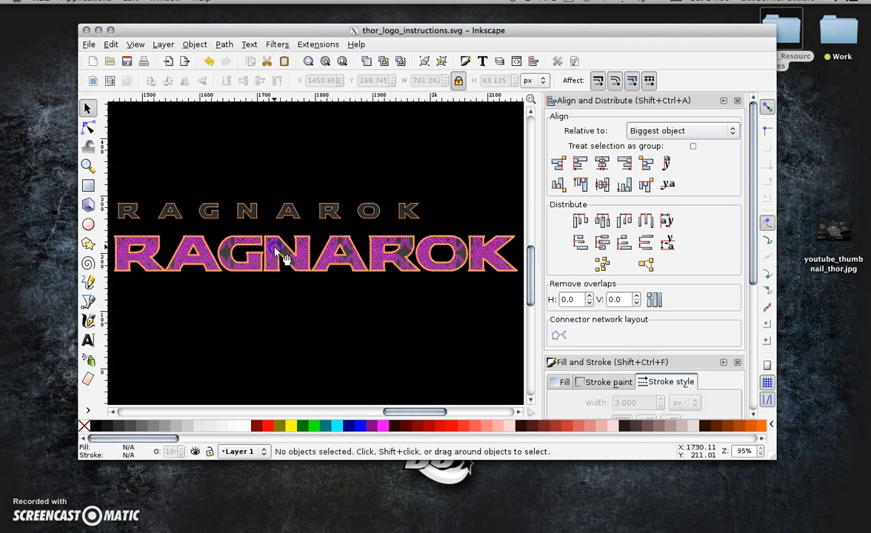
{"action": "left_click", "coordinate": [283, 252]}
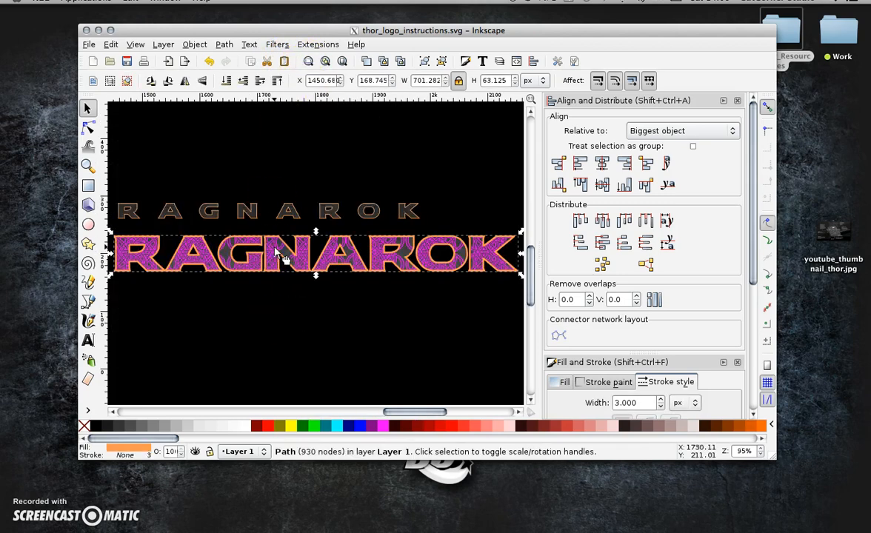
{"action": "left_click", "coordinate": [189, 427]}
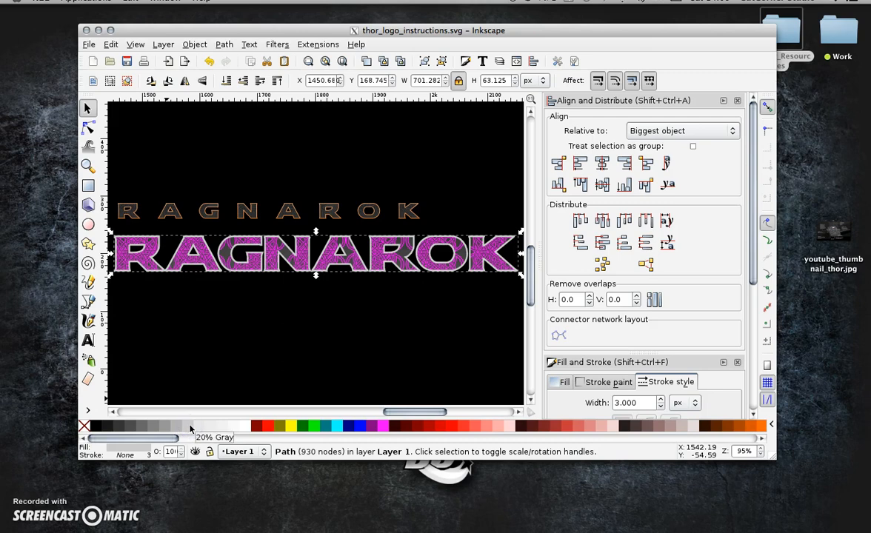
{"action": "key", "text": "ctrl+z"}
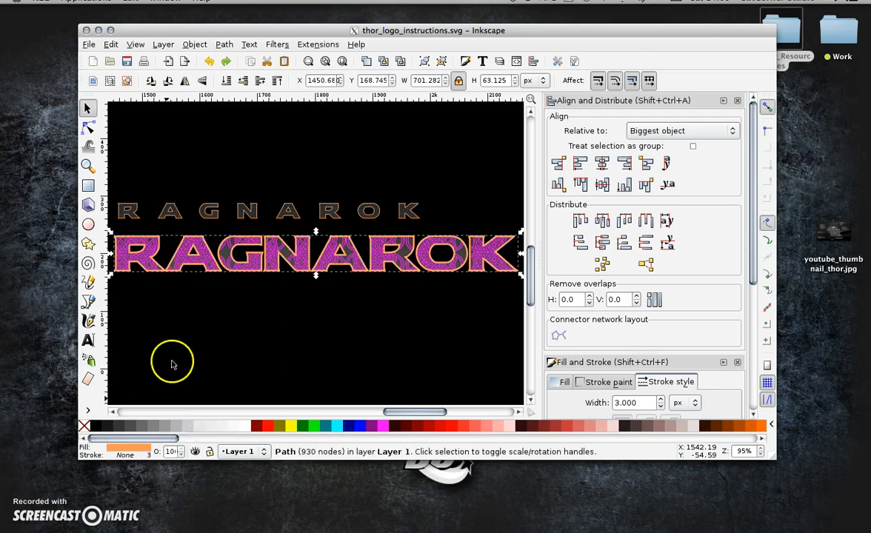
Step: Lower the orange RAGNAROK outline one level, beneath the magenta pattern
{"action": "left_click", "coordinate": [194, 46]}
{"action": "left_click", "coordinate": [214, 220]}
{"action": "left_click", "coordinate": [259, 302]}
Step: Fill the magenta Norse pattern in the RAGNAROK lettering with 60% Gray
{"action": "left_click", "coordinate": [260, 265]}
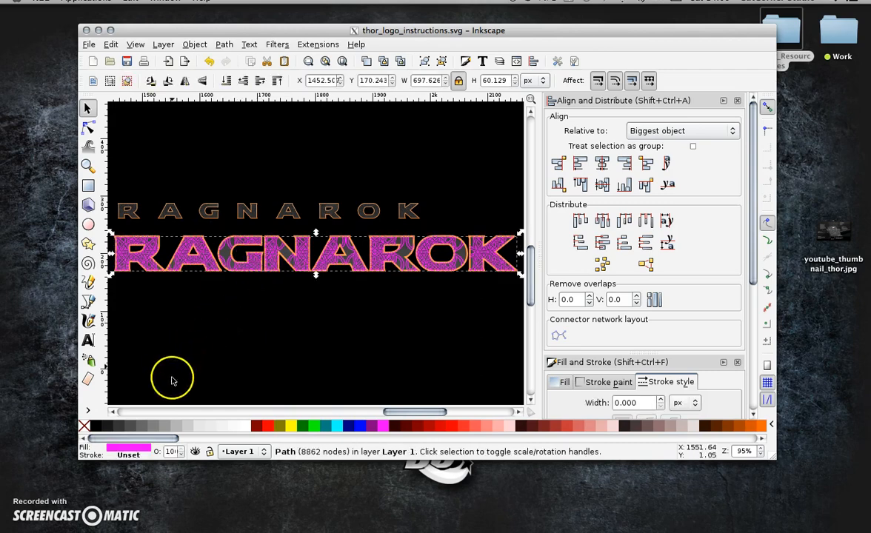
{"action": "left_click", "coordinate": [165, 426]}
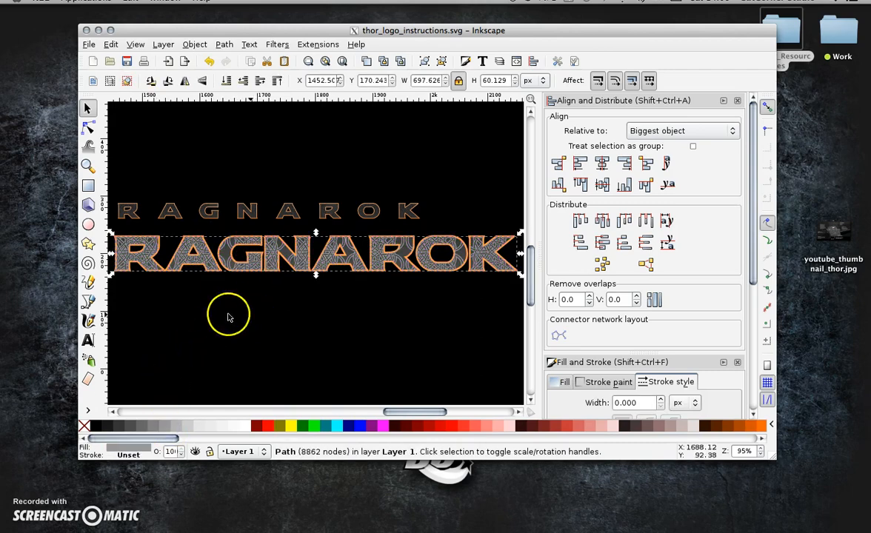
{"action": "left_click", "coordinate": [133, 427]}
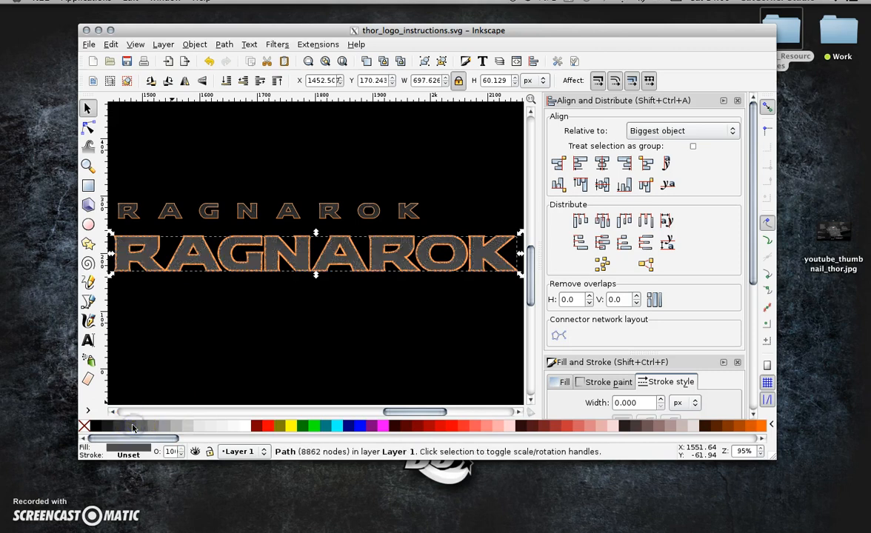
{"action": "left_click", "coordinate": [141, 426]}
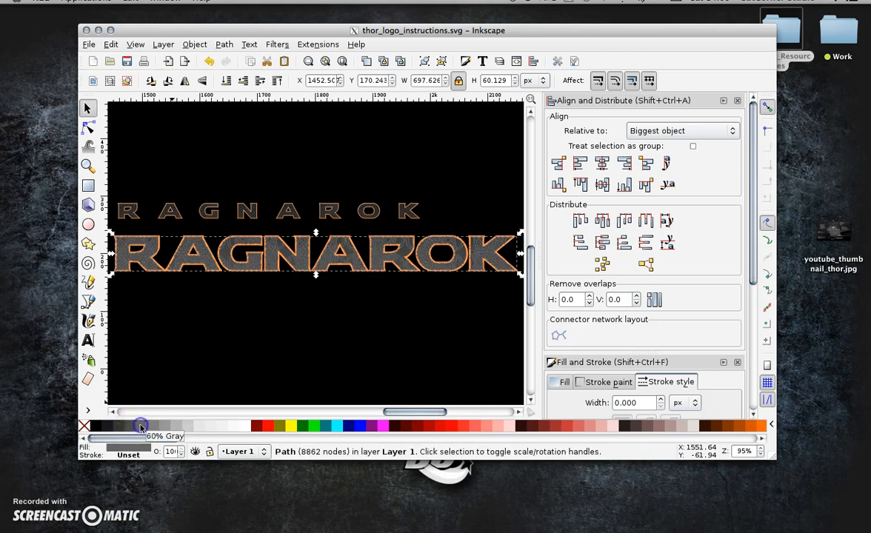
Step: Apply a vertical linear gradient to the grey Norse pattern, fading to transparent from above the lettering to just below it
{"action": "left_click", "coordinate": [87, 409]}
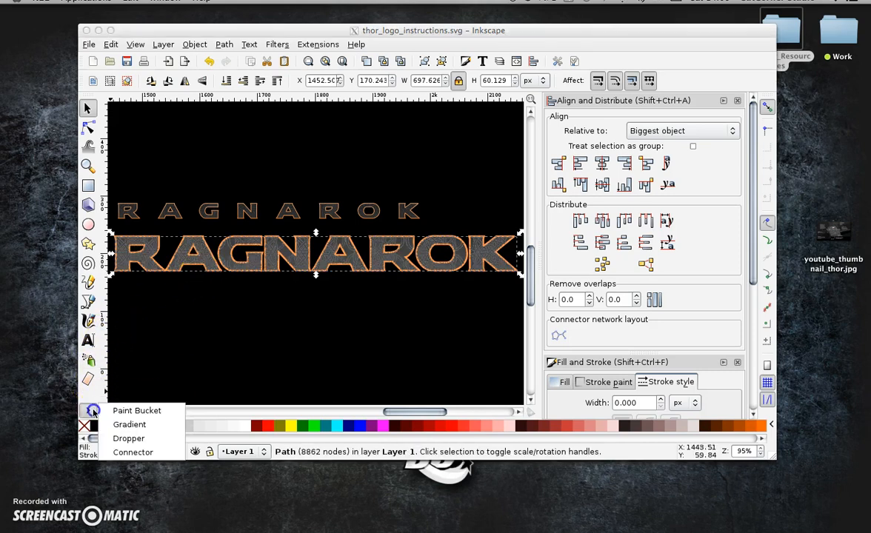
{"action": "left_click", "coordinate": [132, 424]}
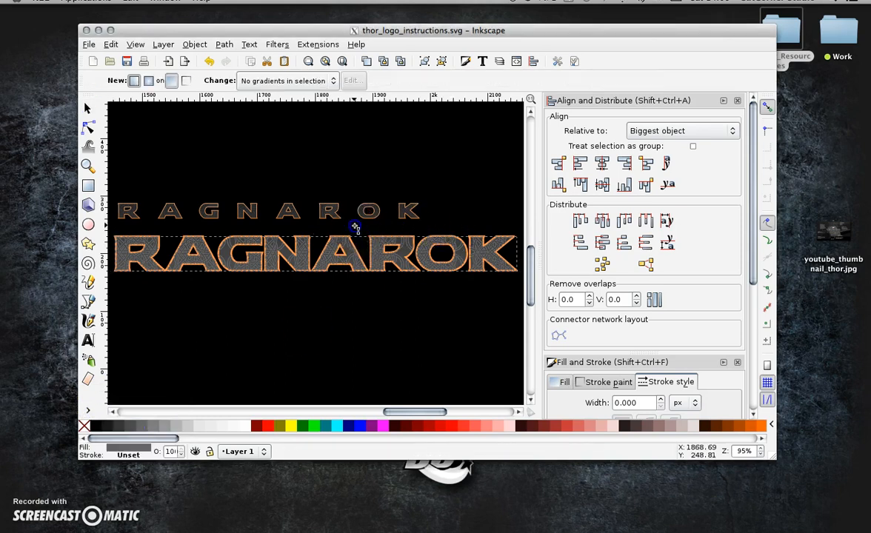
{"action": "left_click_drag", "start_coordinate": [354, 226], "coordinate": [359, 290]}
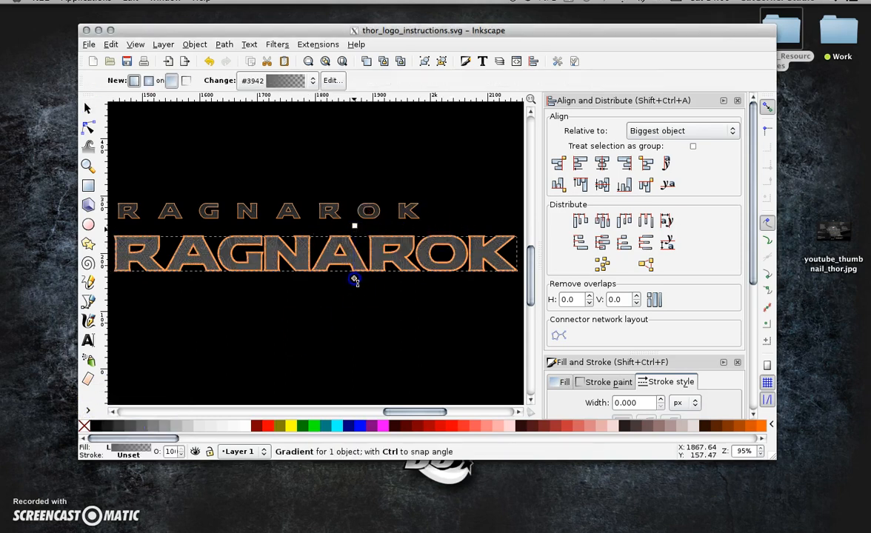
{"action": "left_click", "coordinate": [355, 227]}
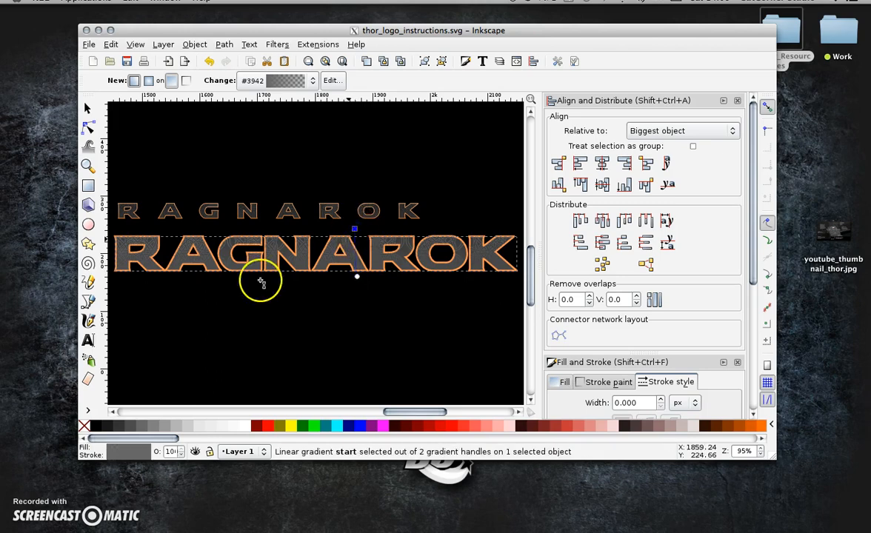
{"action": "left_click", "coordinate": [87, 108]}
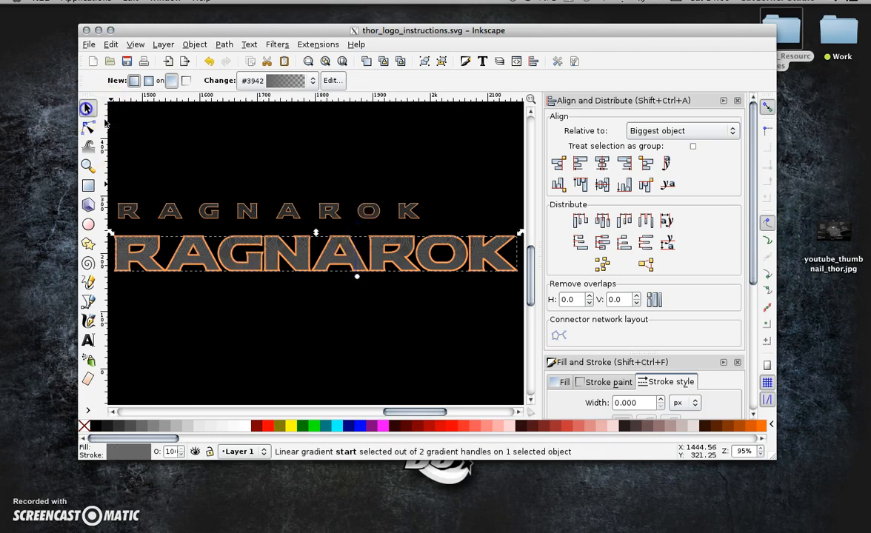
Step: Lower the gradient-filled Norse pattern one level, beneath the orange RAGNAROK outline
{"action": "left_click", "coordinate": [263, 320]}
{"action": "left_click", "coordinate": [286, 236]}
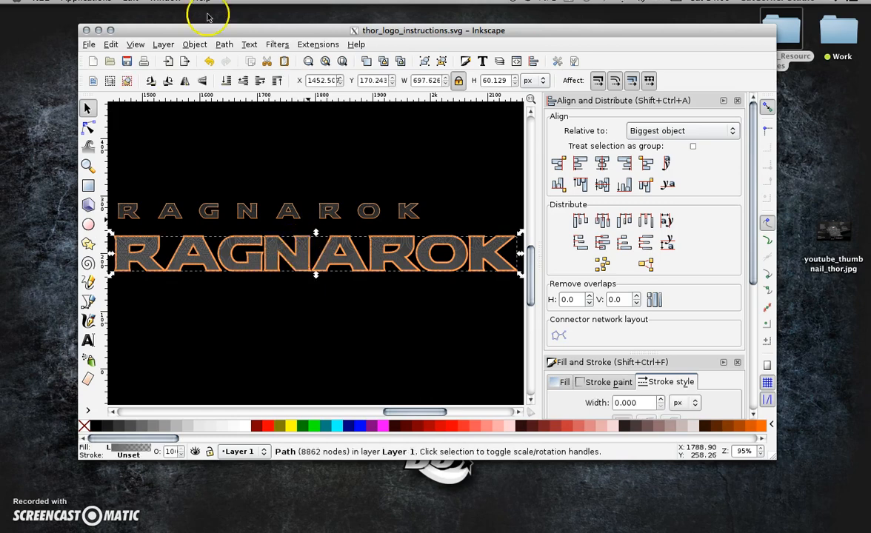
{"action": "left_click", "coordinate": [191, 48]}
{"action": "left_click", "coordinate": [224, 218]}
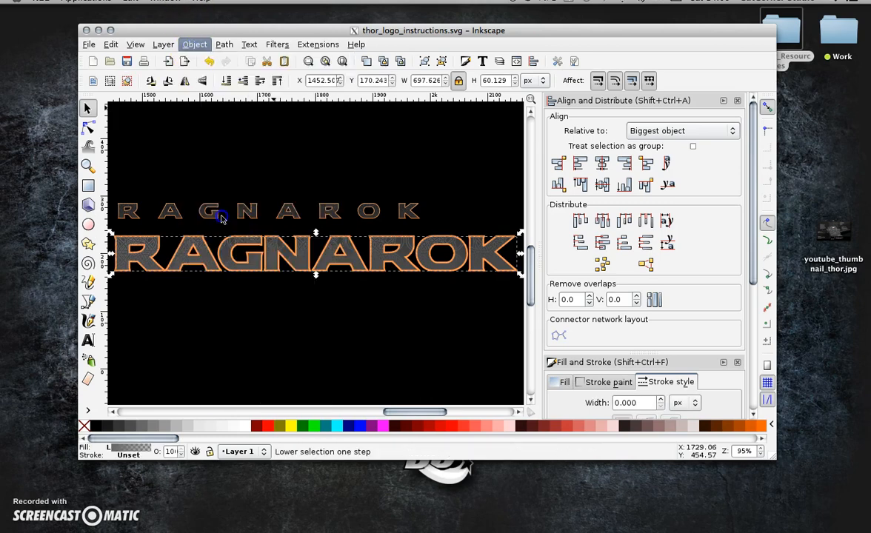
{"action": "left_click", "coordinate": [277, 315]}
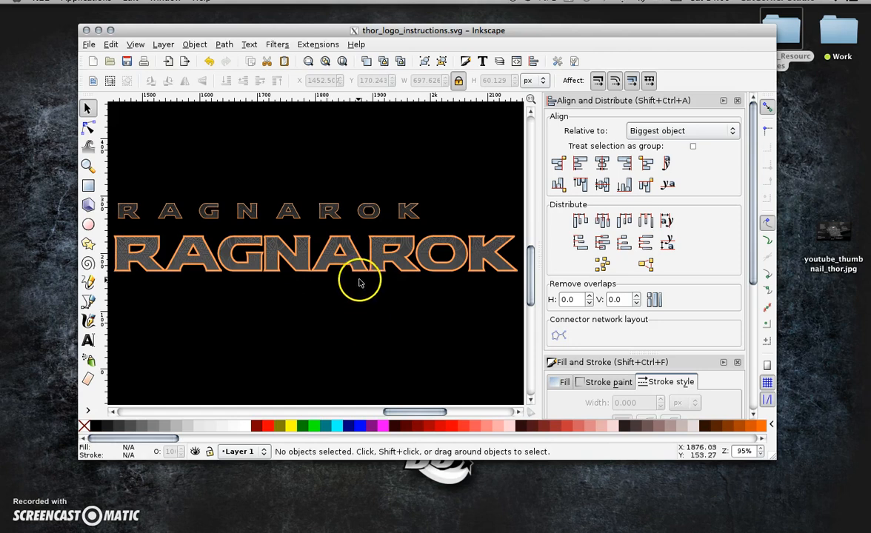
Step: Delete both RAGNAROK copies outside the page and return to the full Thor logo
{"action": "key", "text": "minus"}
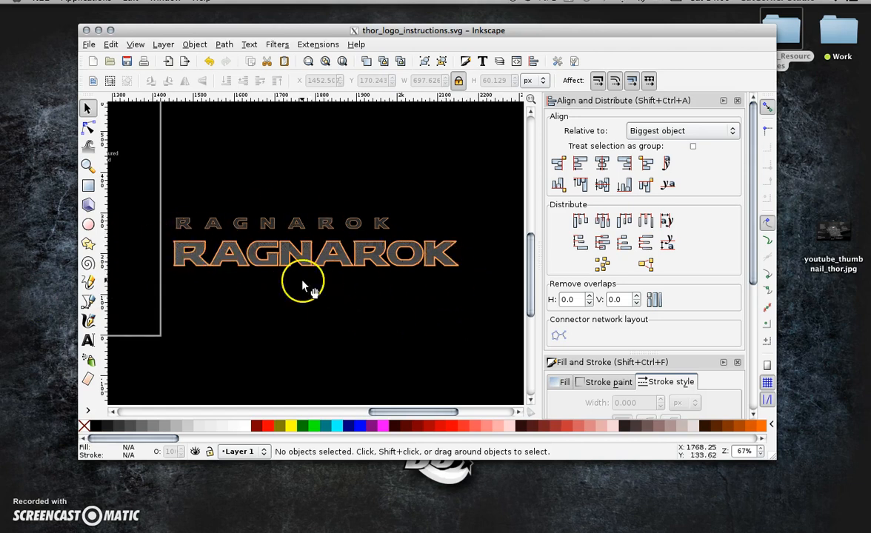
{"action": "left_click_drag", "start_coordinate": [413, 412], "coordinate": [399, 411]}
{"action": "left_click_drag", "start_coordinate": [231, 190], "coordinate": [443, 305]}
{"action": "key", "text": "Delete"}
{"action": "left_click_drag", "start_coordinate": [439, 410], "coordinate": [300, 411]}
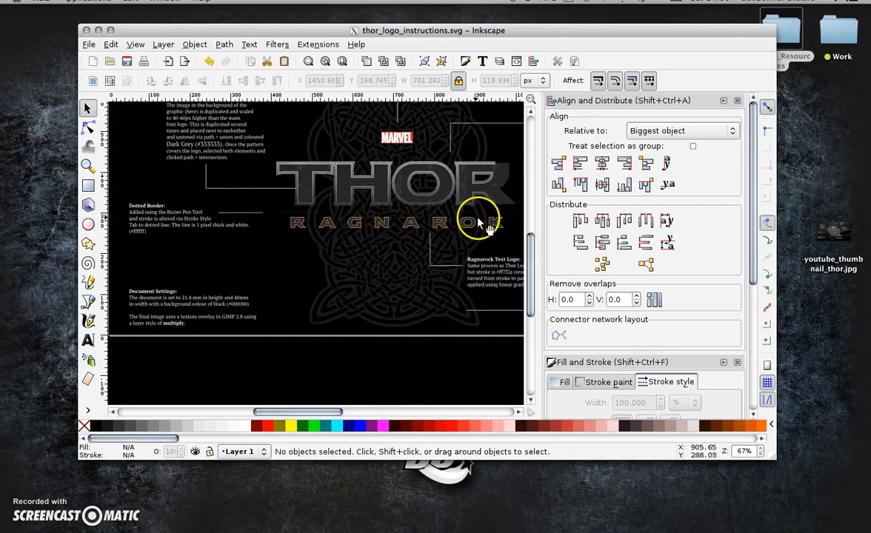
Step: Duplicate the MARVEL logo and move the copy to the upper-left corner of the page
{"action": "left_click", "coordinate": [498, 185]}
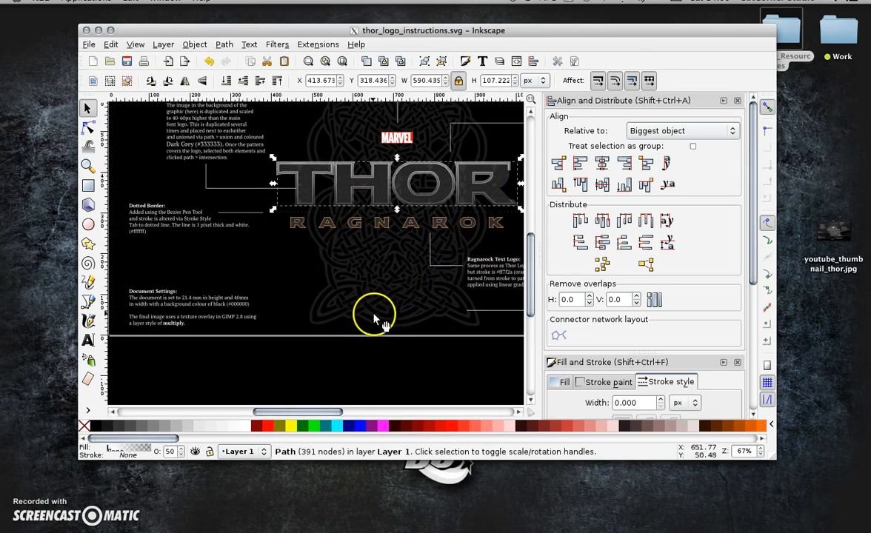
{"action": "left_click", "coordinate": [359, 189]}
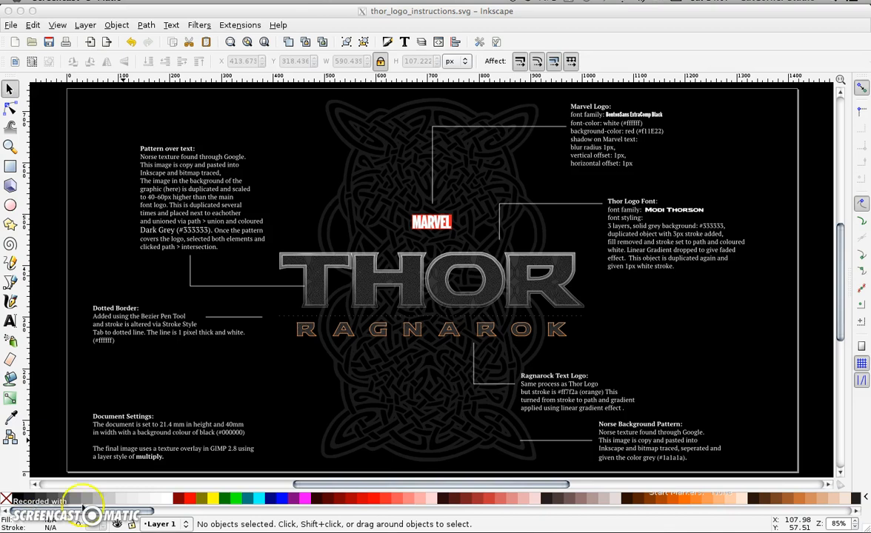
{"action": "left_click", "coordinate": [360, 214]}
{"action": "left_click_drag", "start_coordinate": [315, 198], "coordinate": [469, 252]}
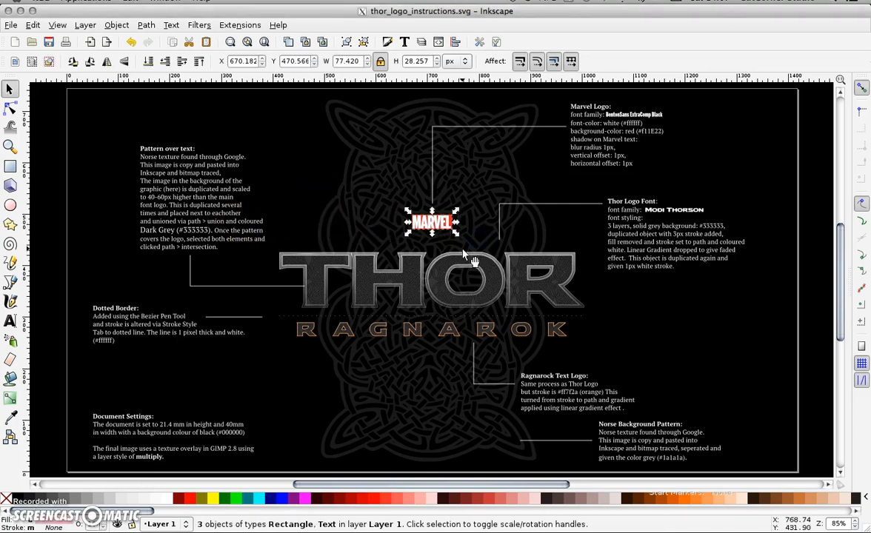
{"action": "key", "text": "ctrl"}
{"action": "left_click_drag", "start_coordinate": [448, 231], "coordinate": [109, 111]}
{"action": "left_click_drag", "start_coordinate": [461, 485], "coordinate": [361, 475]}
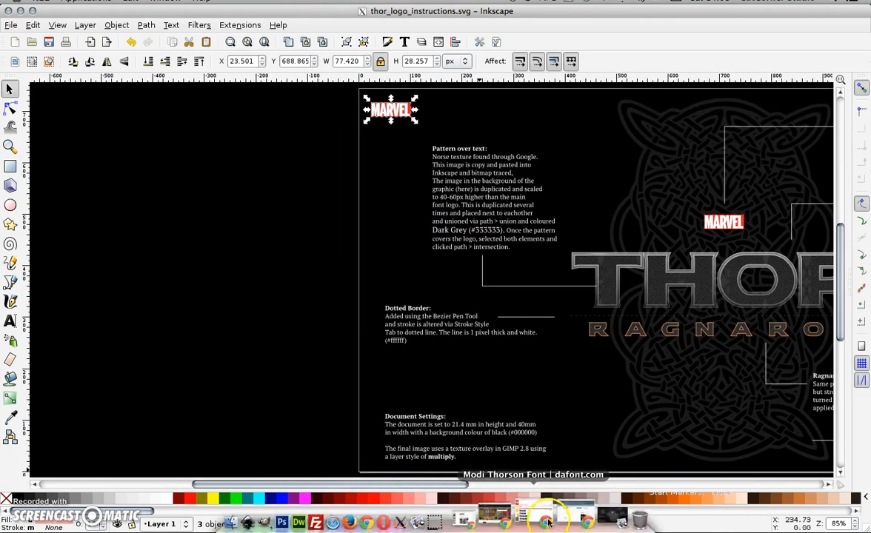
Step: Copy the red colour code F11E22 from the Benton Sans Extra Comp Black font page in Chrome and return to Inkscape
{"action": "left_click", "coordinate": [557, 518]}
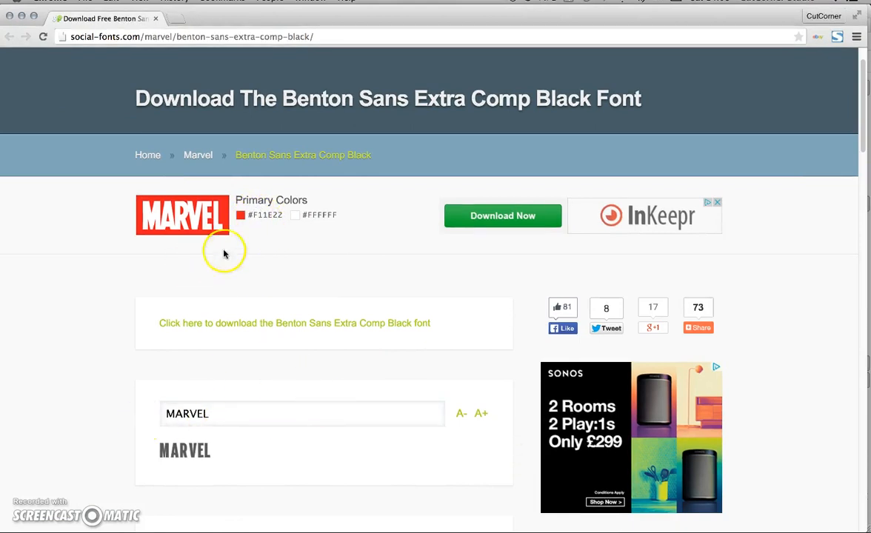
{"action": "left_click_drag", "start_coordinate": [249, 215], "coordinate": [284, 214]}
{"action": "right_click", "coordinate": [289, 214]}
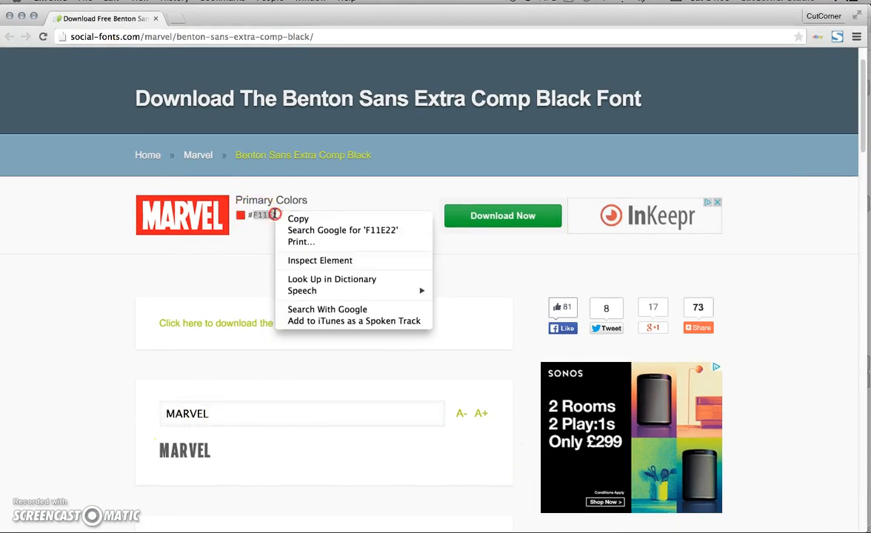
{"action": "left_click", "coordinate": [309, 220]}
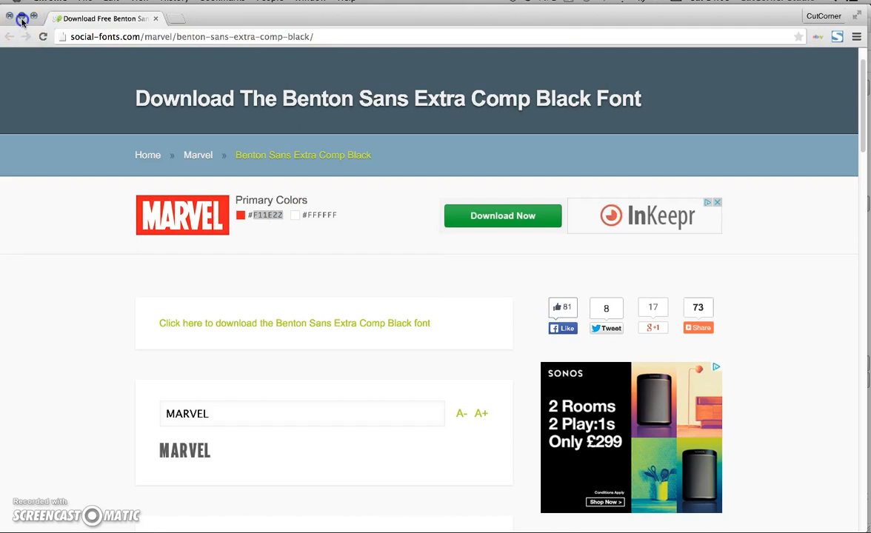
{"action": "left_click", "coordinate": [22, 19]}
Step: Show the grid and draw a 450 × 220 px rectangle without a stroke in the empty area beside the page
{"action": "left_click", "coordinate": [373, 182]}
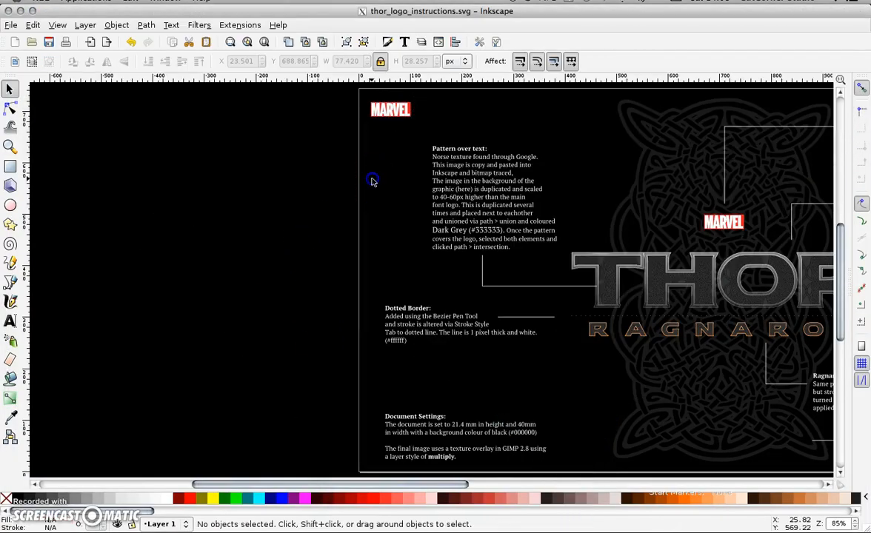
{"action": "left_click", "coordinate": [57, 24]}
{"action": "left_click", "coordinate": [74, 74]}
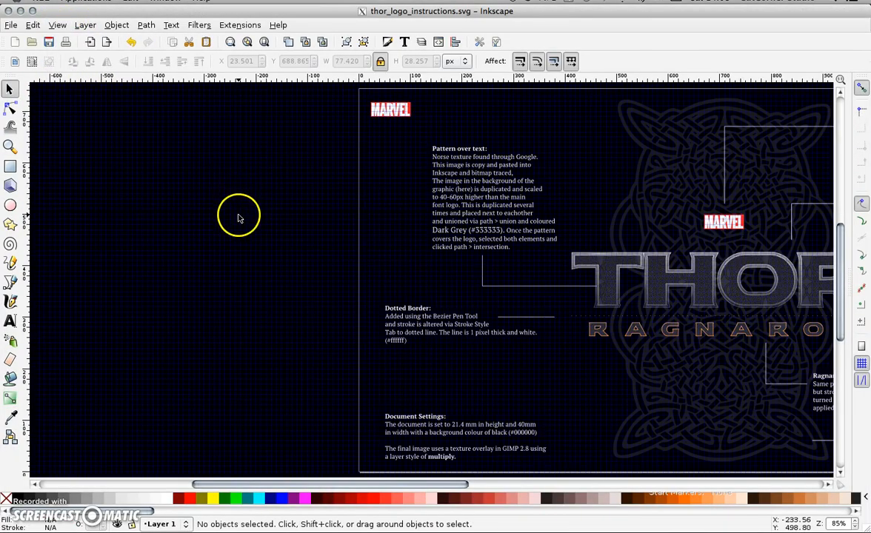
{"action": "left_click", "coordinate": [10, 166]}
{"action": "left_click_drag", "start_coordinate": [64, 148], "coordinate": [297, 261]}
{"action": "right_click", "coordinate": [43, 529]}
{"action": "left_click", "coordinate": [59, 521]}
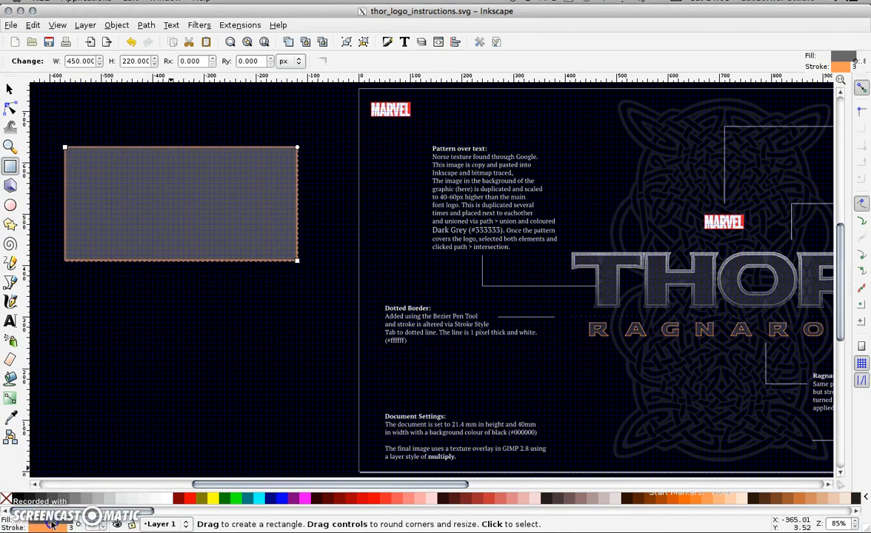
Step: Fill the new rectangle with the copied red F11E22
{"action": "left_click", "coordinate": [843, 61]}
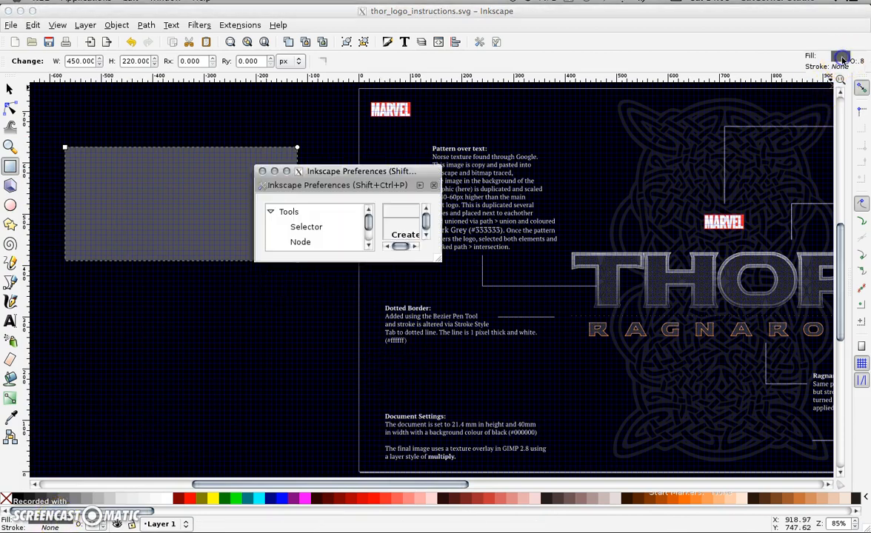
{"action": "left_click", "coordinate": [262, 172]}
{"action": "left_click", "coordinate": [388, 43]}
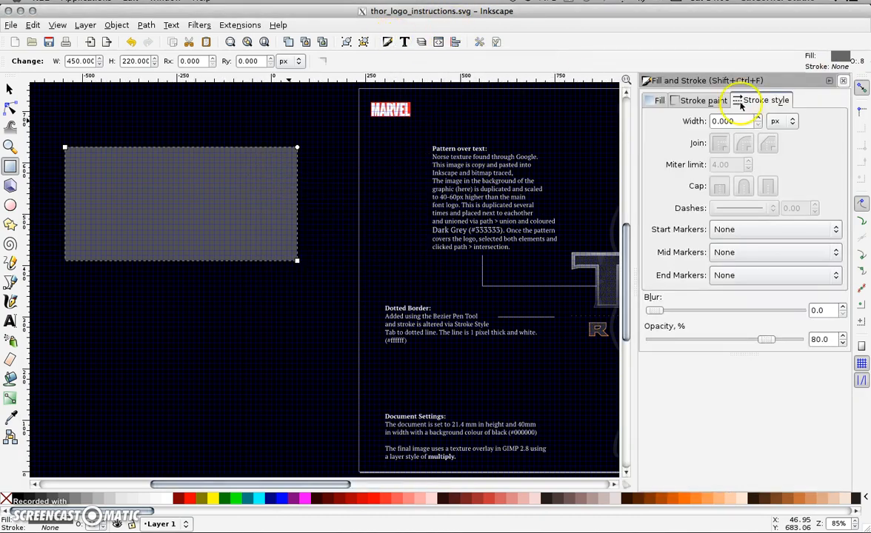
{"action": "left_click", "coordinate": [653, 102]}
{"action": "left_click_drag", "start_coordinate": [829, 280], "coordinate": [813, 280]}
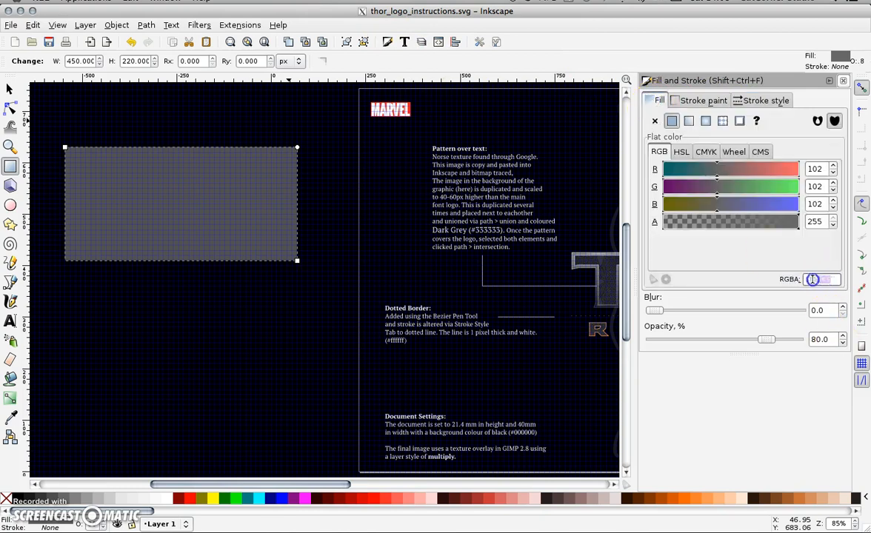
{"action": "key", "text": "ctrl+v"}
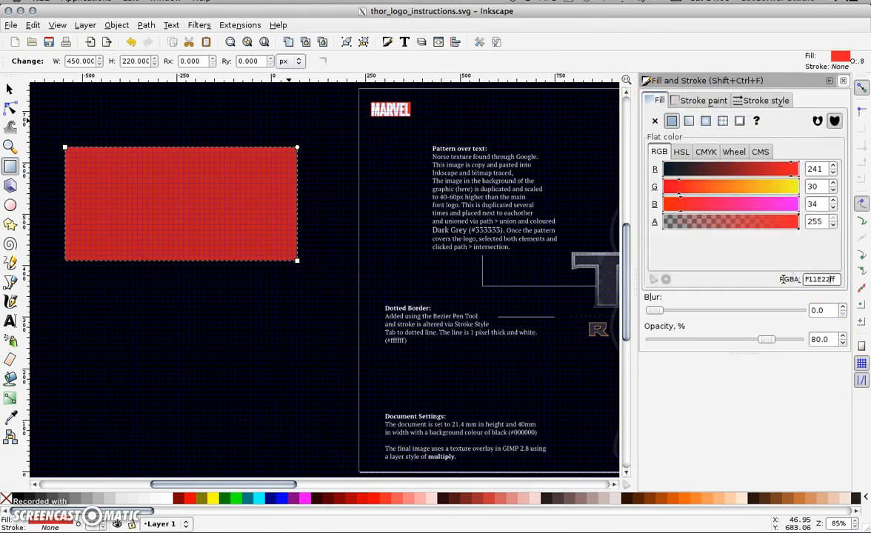
{"action": "left_click", "coordinate": [9, 89]}
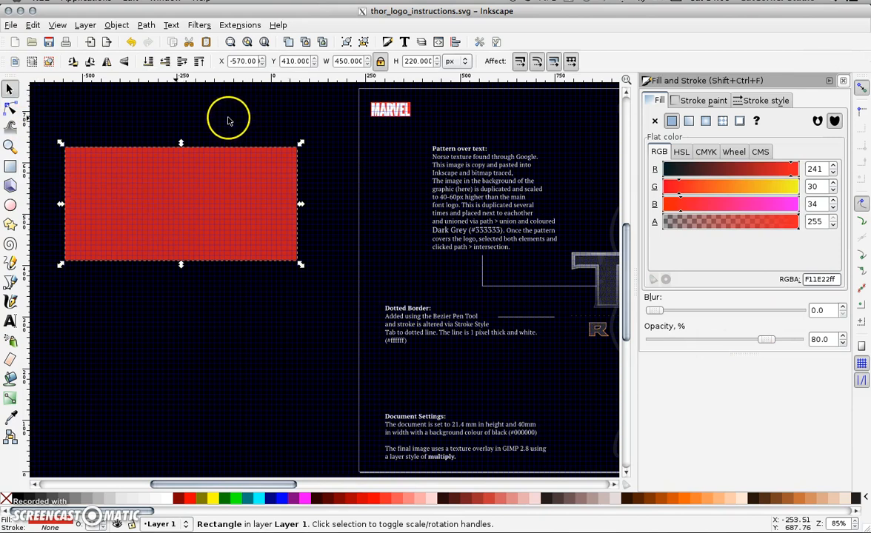
Step: Add the text MARVEL below the red rectangle and colour it white
{"action": "left_click", "coordinate": [10, 321]}
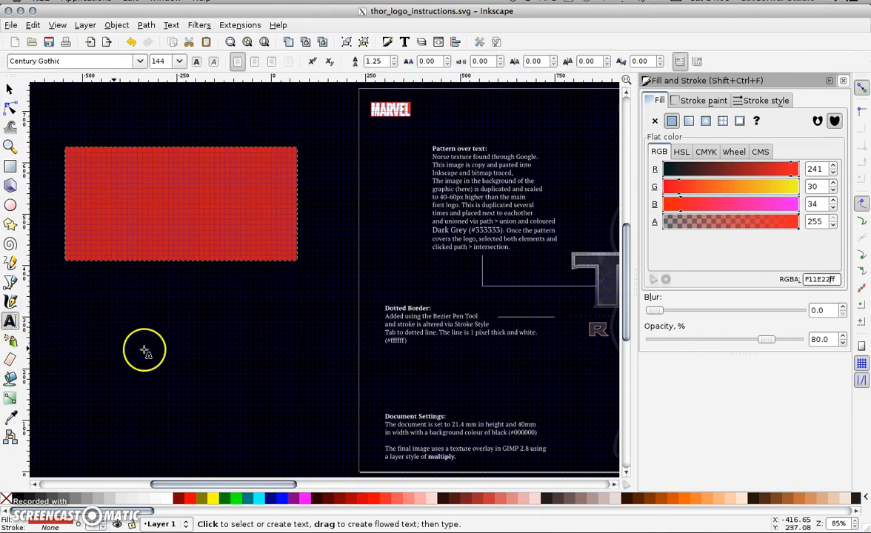
{"action": "left_click", "coordinate": [148, 349]}
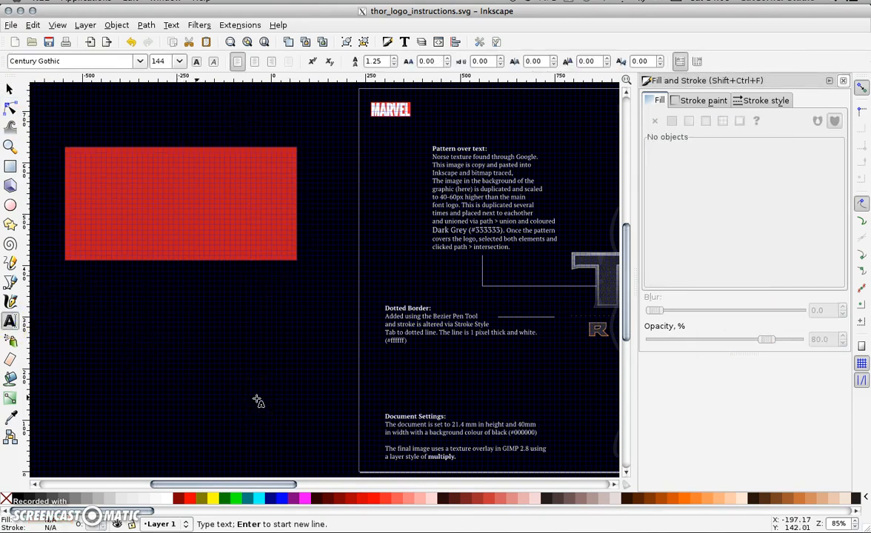
{"action": "type", "text": "MA"}
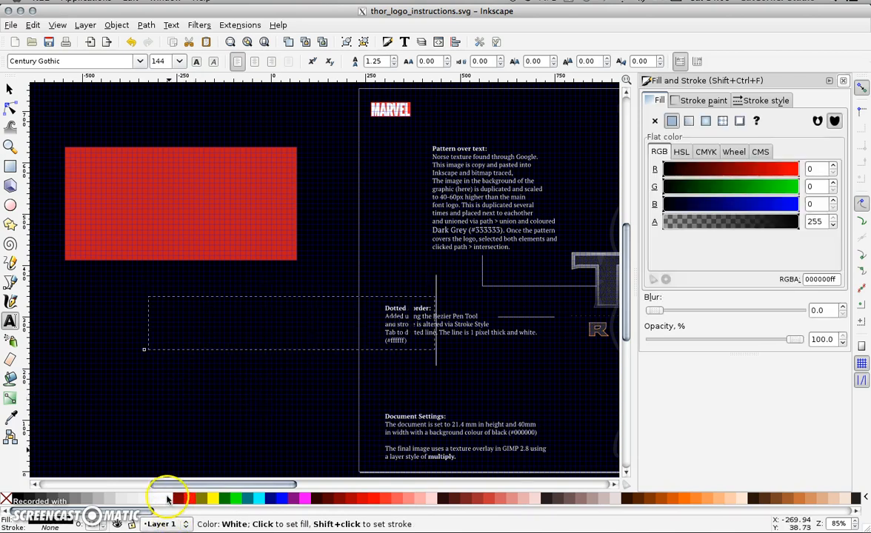
{"action": "left_click", "coordinate": [164, 499]}
Step: Set the font of the large white MARVEL text to BentonSans ExtraComp Black
{"action": "left_click_drag", "start_coordinate": [419, 335], "coordinate": [448, 340]}
{"action": "left_click", "coordinate": [149, 322]}
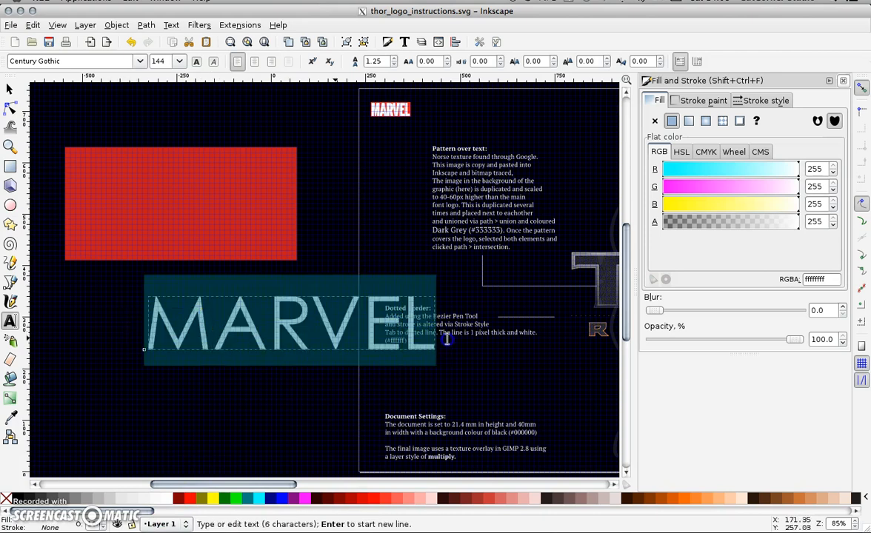
{"action": "left_click", "coordinate": [74, 61]}
{"action": "type", "text": "BENT"}
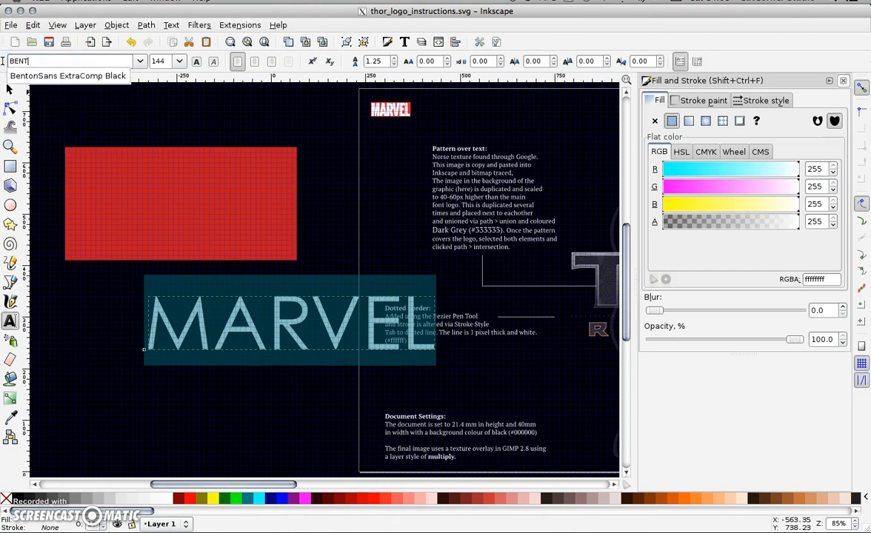
{"action": "left_click", "coordinate": [35, 76]}
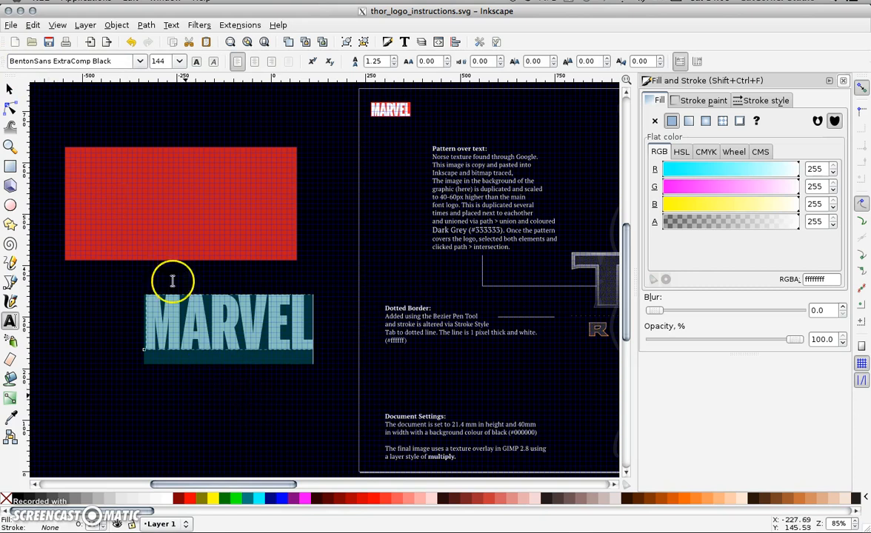
{"action": "left_click", "coordinate": [10, 88]}
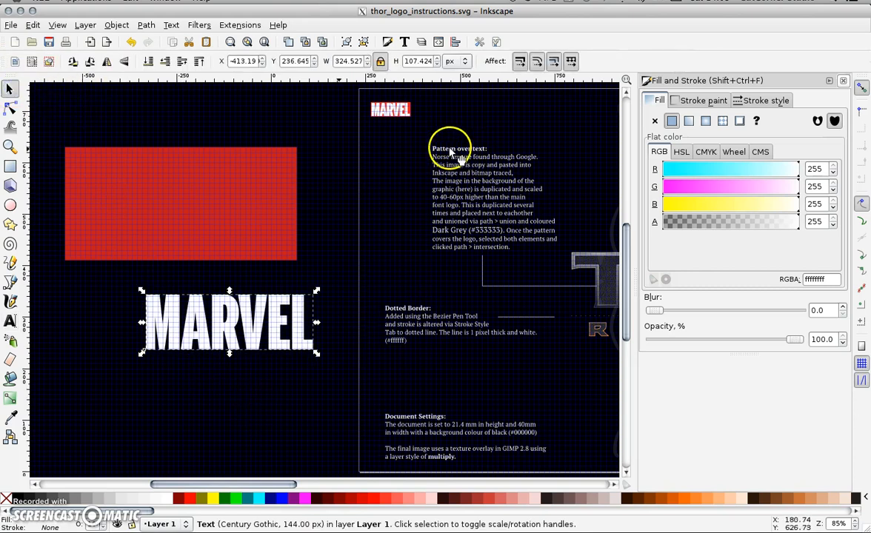
Step: Tighten the letter spacing of the white MARVEL text to -2.30
{"action": "left_click", "coordinate": [10, 320]}
{"action": "left_click_drag", "start_coordinate": [311, 330], "coordinate": [152, 331]}
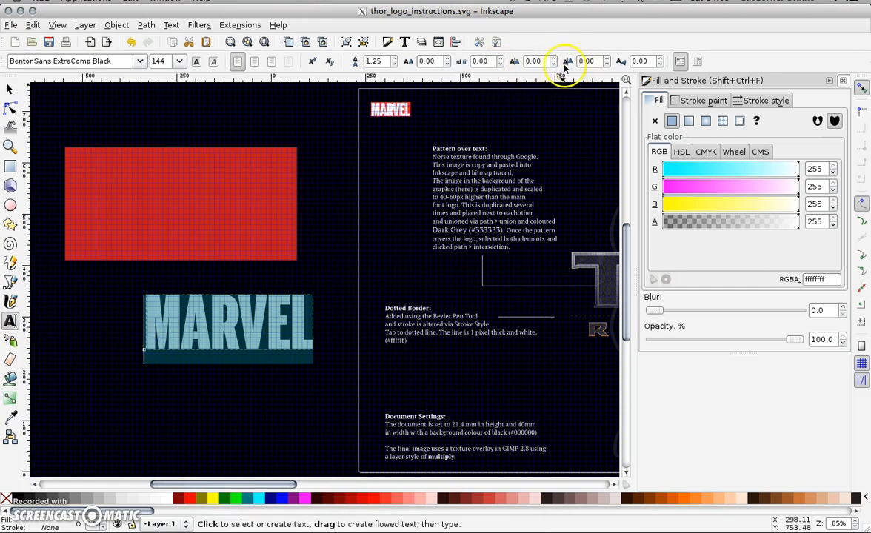
{"action": "left_click", "coordinate": [449, 66]}
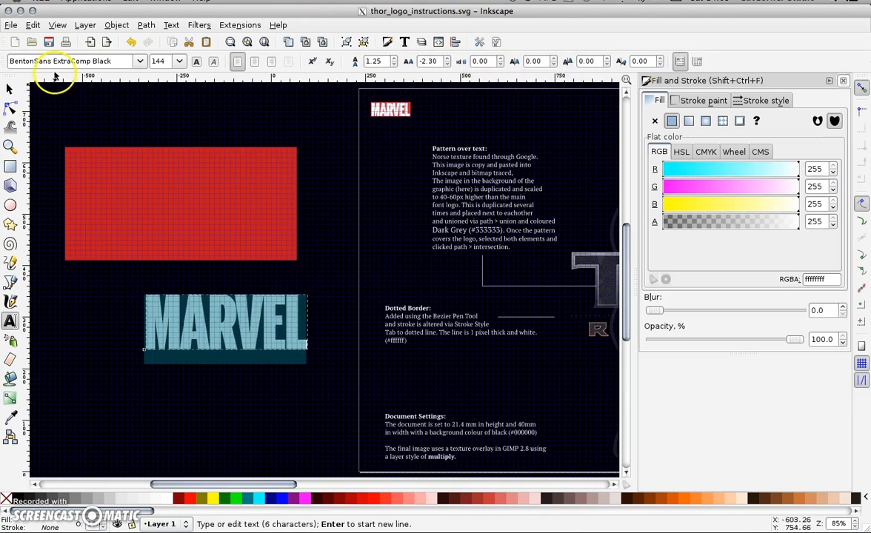
{"action": "left_click", "coordinate": [9, 89]}
Step: Centre the MARVEL text on the red rectangle both horizontally and vertically, relative to the biggest object
{"action": "key", "text": "shift"}
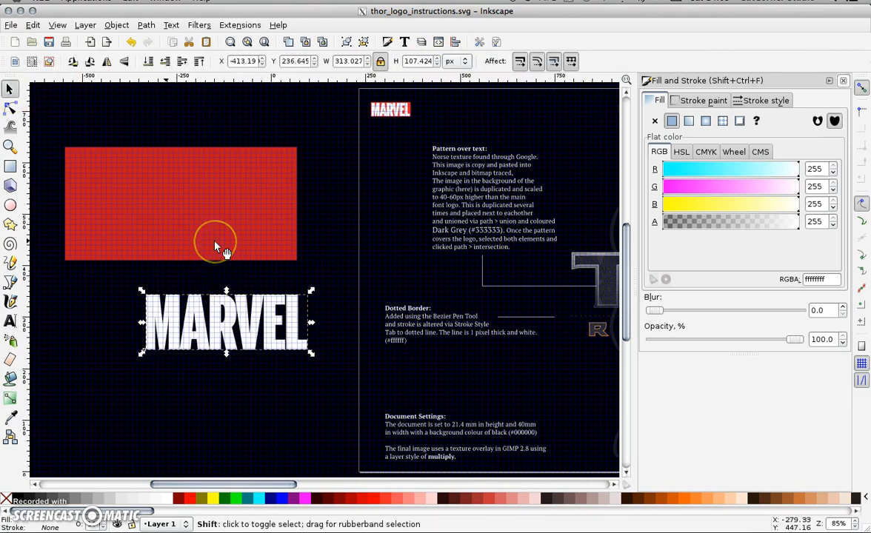
{"action": "left_click", "coordinate": [216, 243], "text": "shift"}
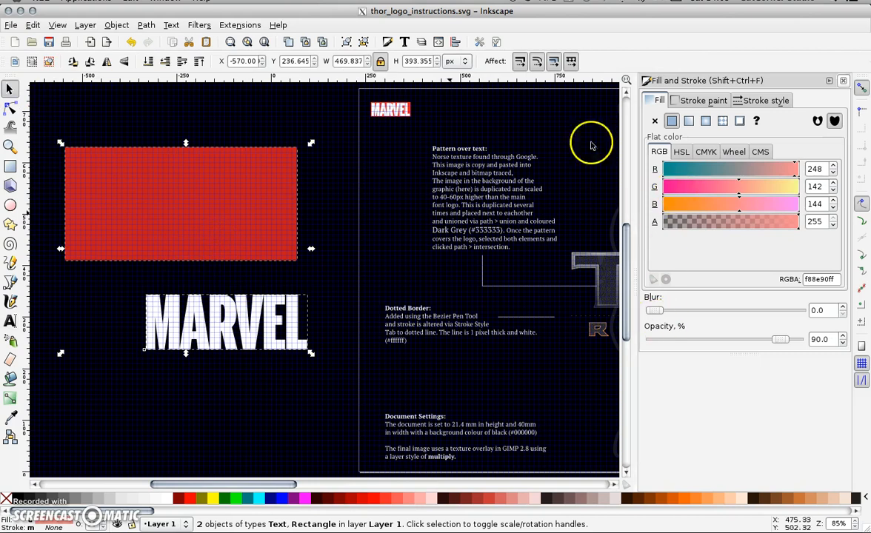
{"action": "left_click", "coordinate": [456, 43]}
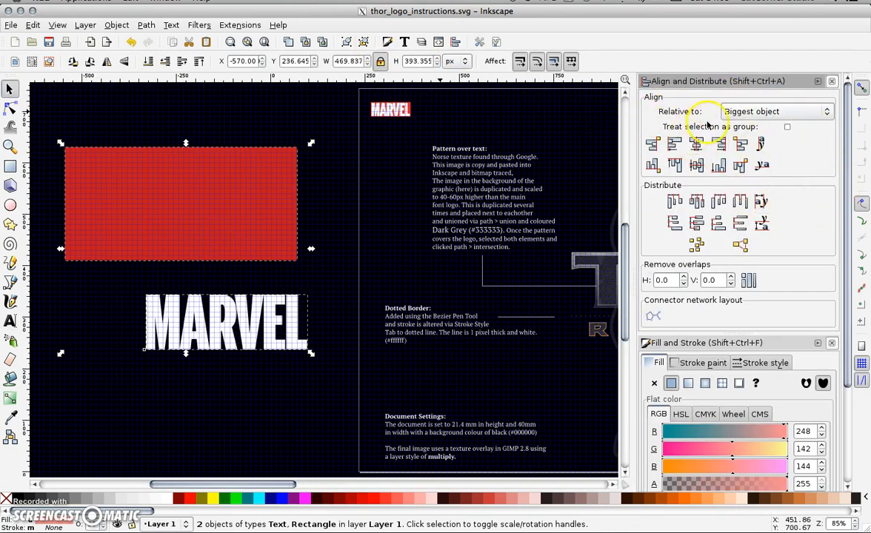
{"action": "left_click", "coordinate": [697, 146]}
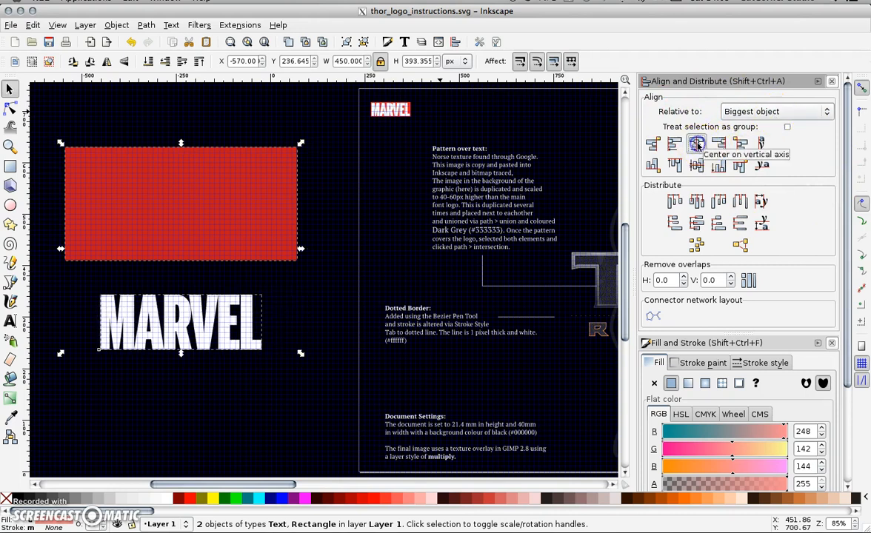
{"action": "left_click", "coordinate": [697, 165]}
{"action": "left_click", "coordinate": [197, 352]}
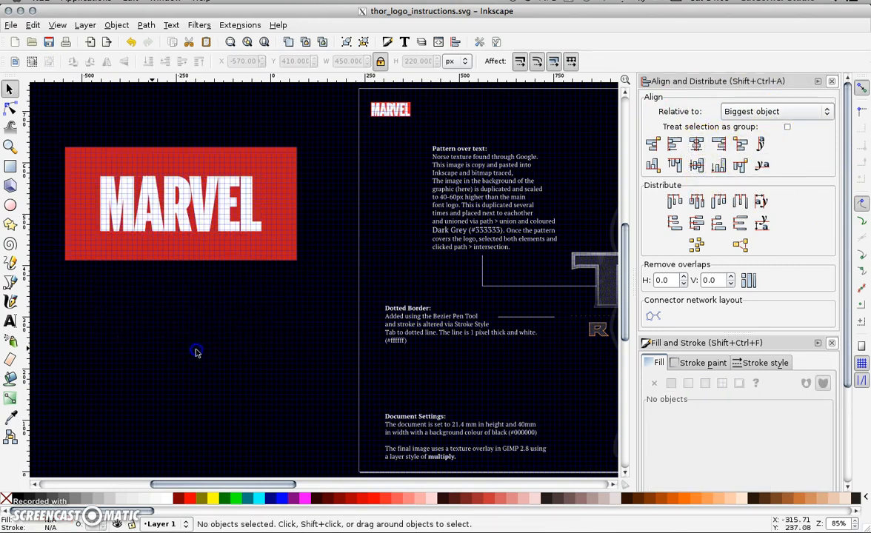
Step: Apply a drop shadow to the MARVEL text with 2 px blur radius, 50% opacity and 2 px horizontal and vertical offsets
{"action": "left_click", "coordinate": [221, 227]}
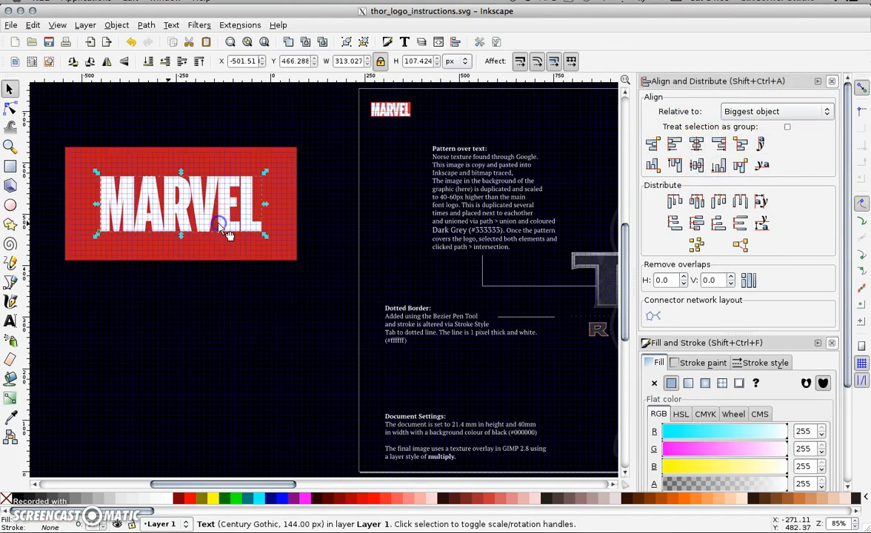
{"action": "left_click", "coordinate": [199, 28]}
{"action": "mouse_move", "coordinate": [255, 248]}
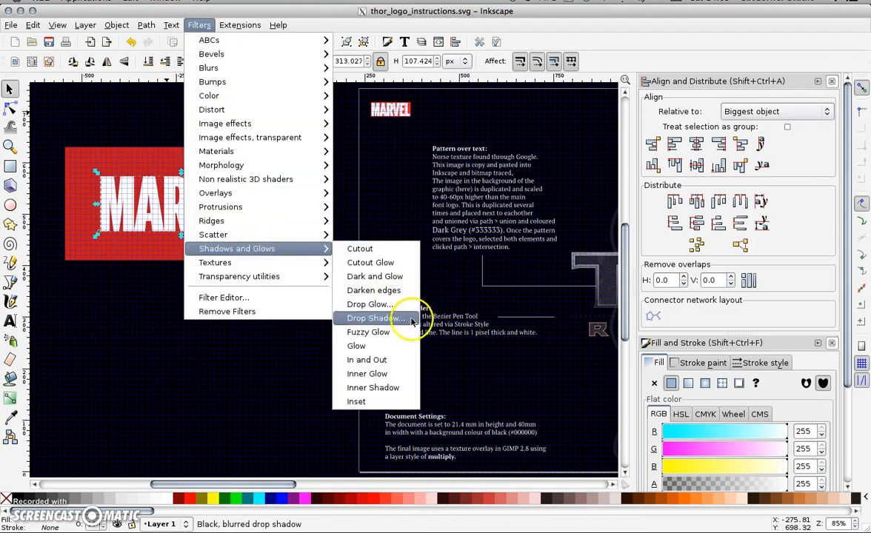
{"action": "left_click", "coordinate": [377, 317]}
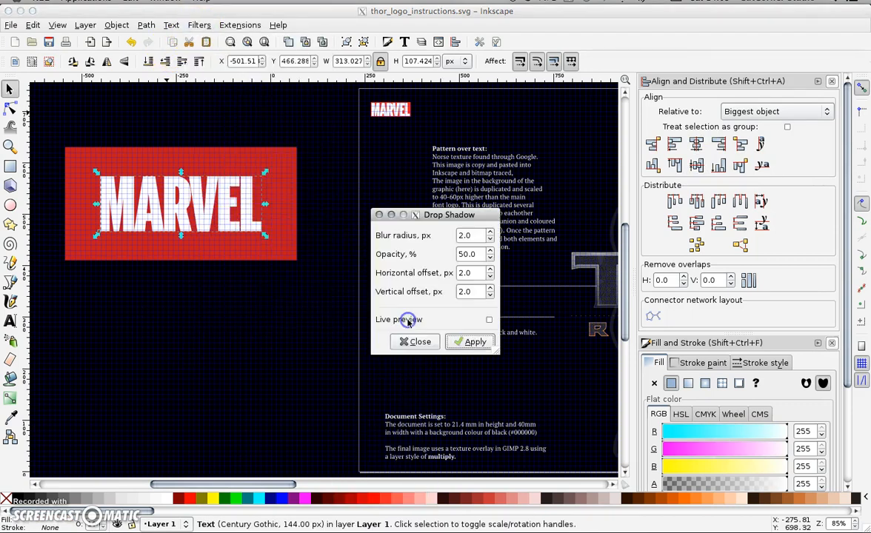
{"action": "left_click", "coordinate": [468, 342]}
{"action": "left_click", "coordinate": [281, 281]}
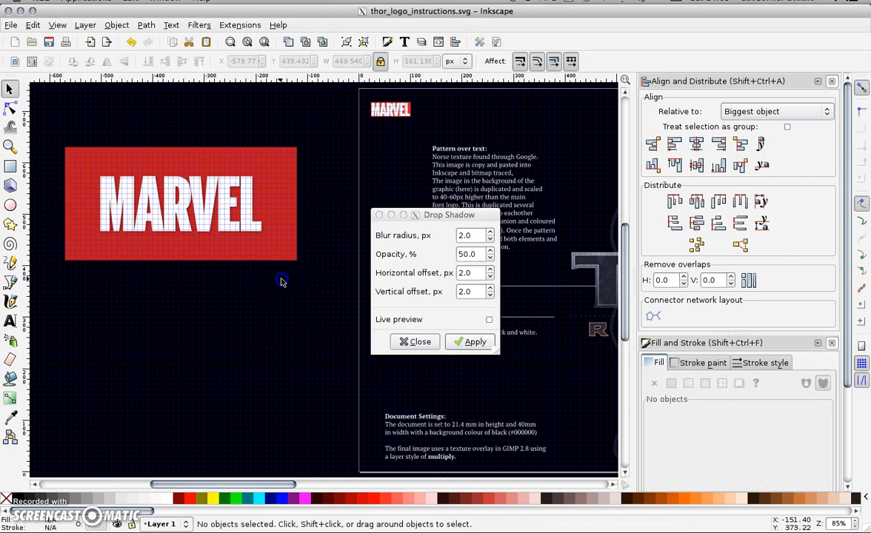
{"action": "left_click", "coordinate": [379, 215]}
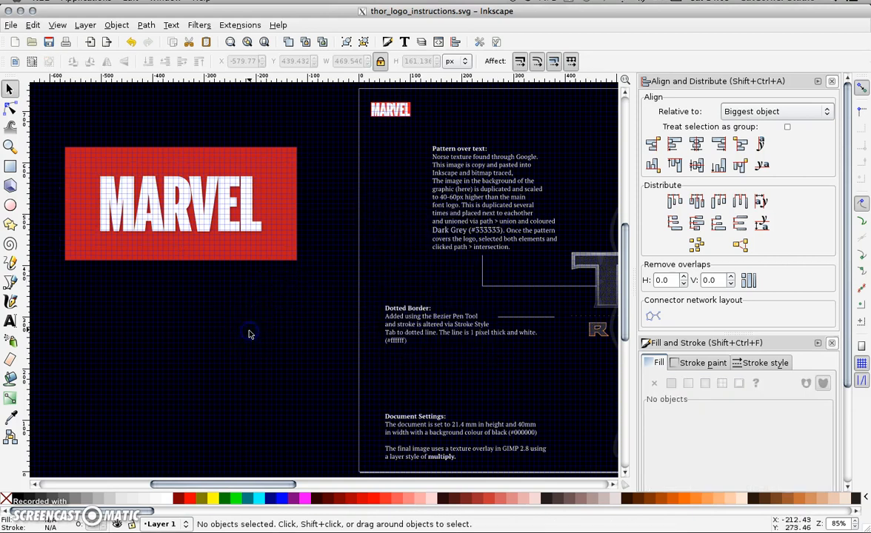
Step: Reduce the height of the large red rectangle behind the MARVEL text to 160 px, symmetrically about its centre
{"action": "left_click", "coordinate": [247, 253]}
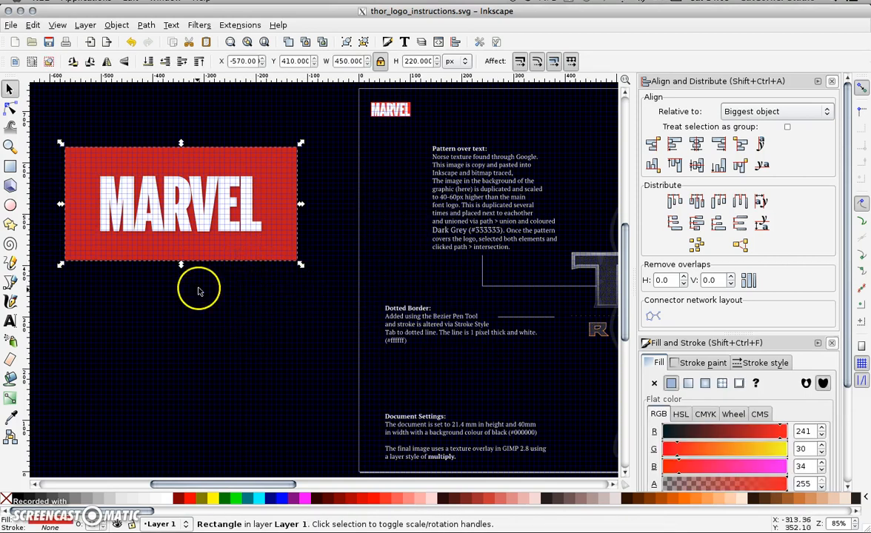
{"action": "left_click_drag", "start_coordinate": [181, 264], "coordinate": [183, 255]}
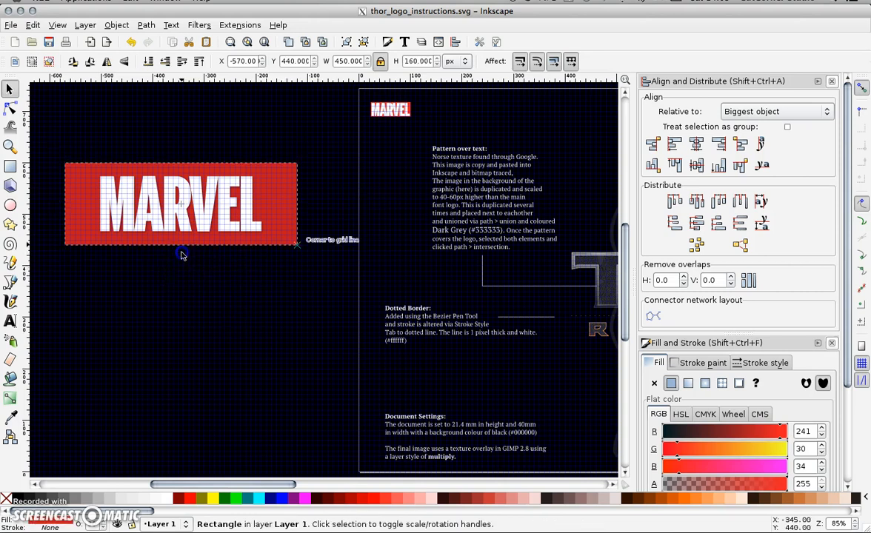
{"action": "left_click", "coordinate": [202, 307]}
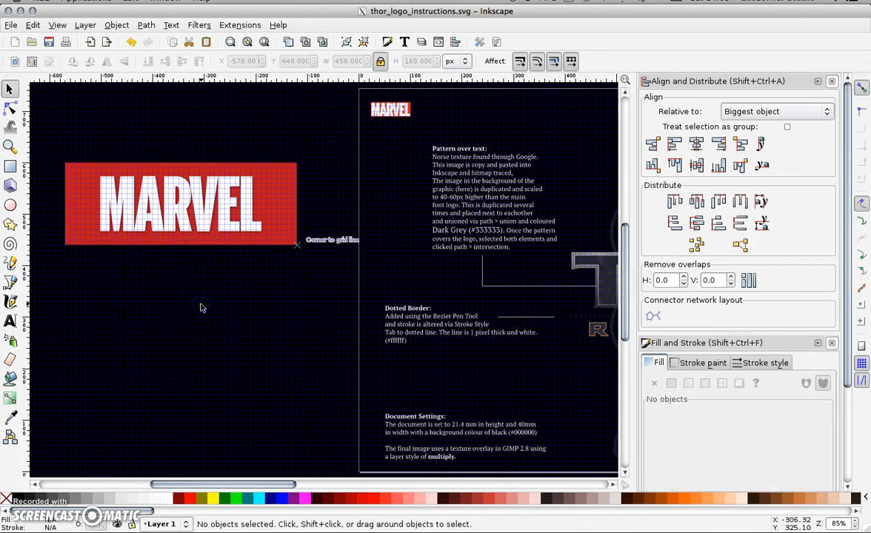
{"action": "left_click", "coordinate": [223, 219]}
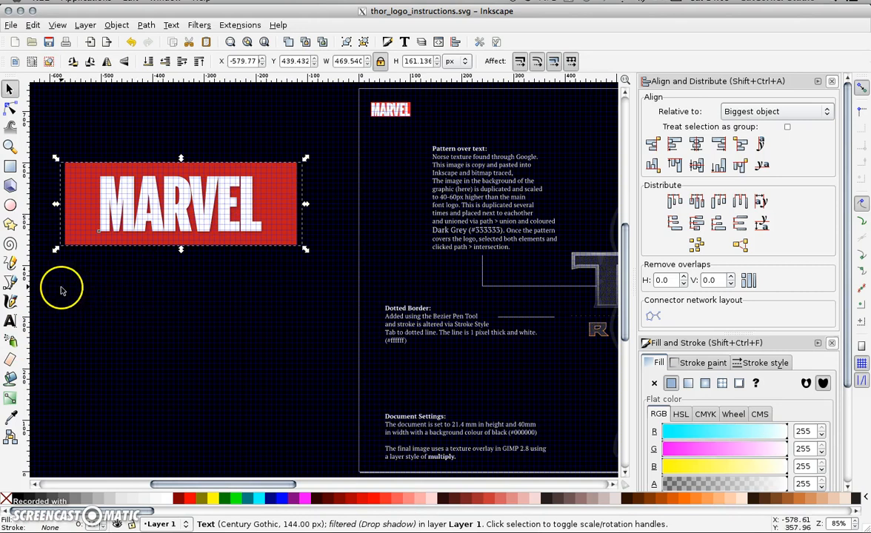
{"action": "left_click", "coordinate": [172, 303]}
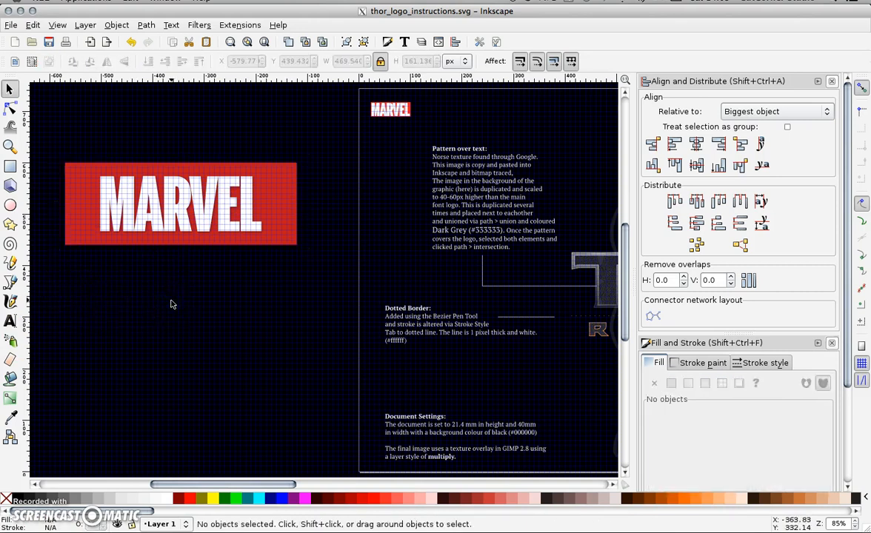
{"action": "left_click", "coordinate": [263, 42]}
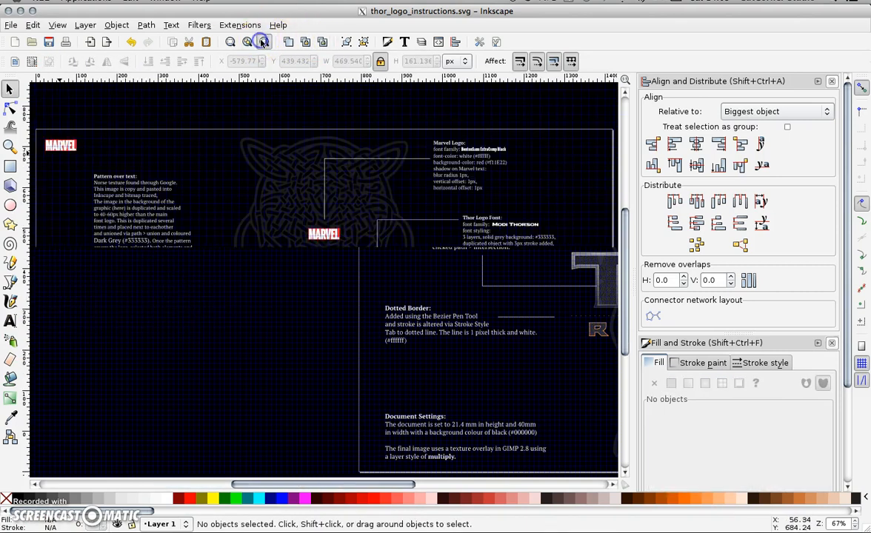
Step: Switch to Chrome, open the "Thor Ragnarok Logo Study - Remix" article and view its final logo image
{"action": "left_click", "coordinate": [22, 11]}
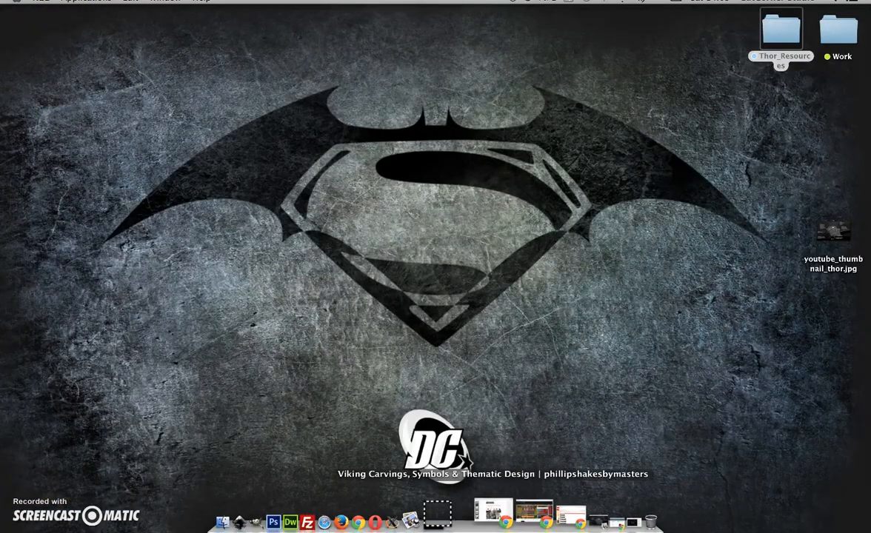
{"action": "left_click", "coordinate": [540, 519]}
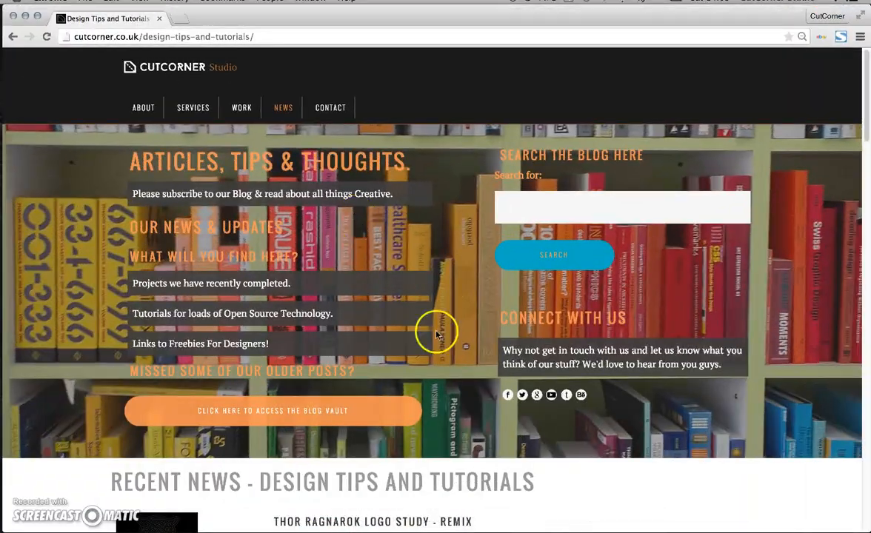
{"action": "left_click", "coordinate": [343, 438]}
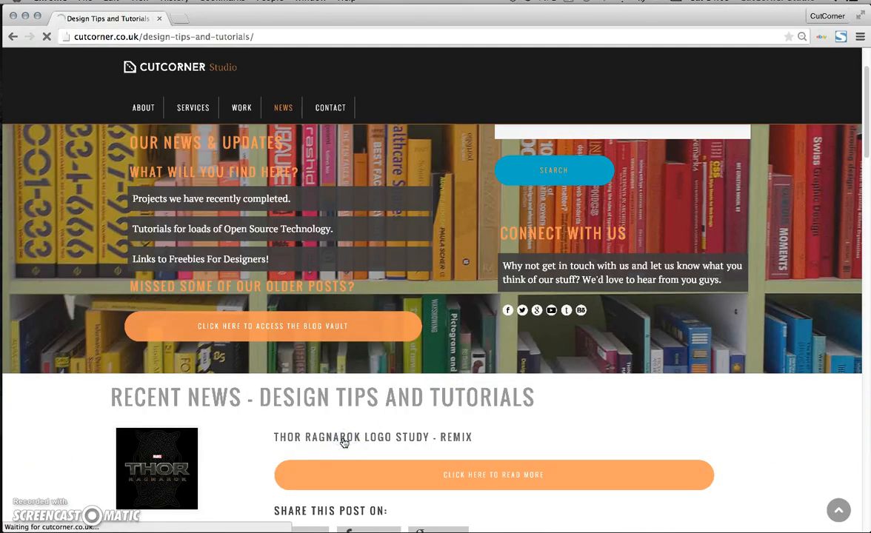
{"action": "scroll", "coordinate": [527, 334], "scroll_direction": "down", "scroll_amount": 5}
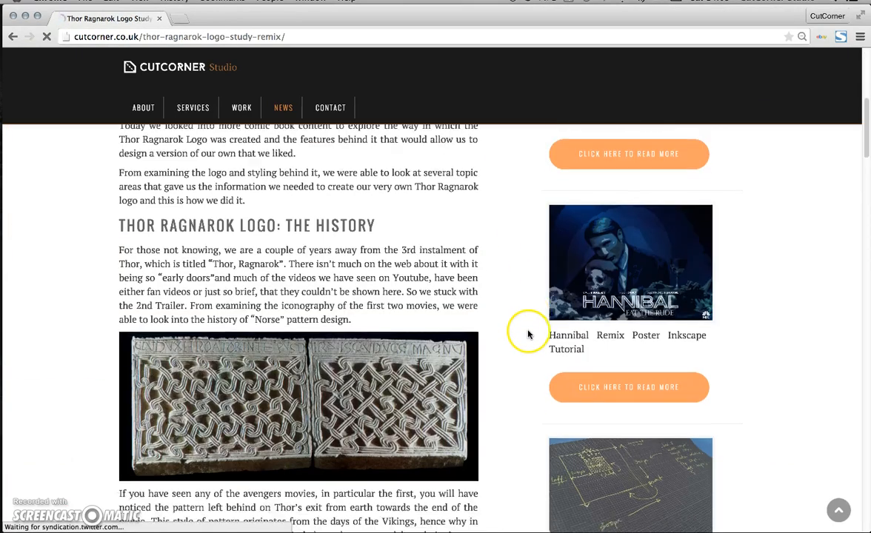
{"action": "scroll", "coordinate": [528, 334], "scroll_direction": "down", "scroll_amount": 8}
{"action": "scroll", "coordinate": [532, 336], "scroll_direction": "down", "scroll_amount": 5}
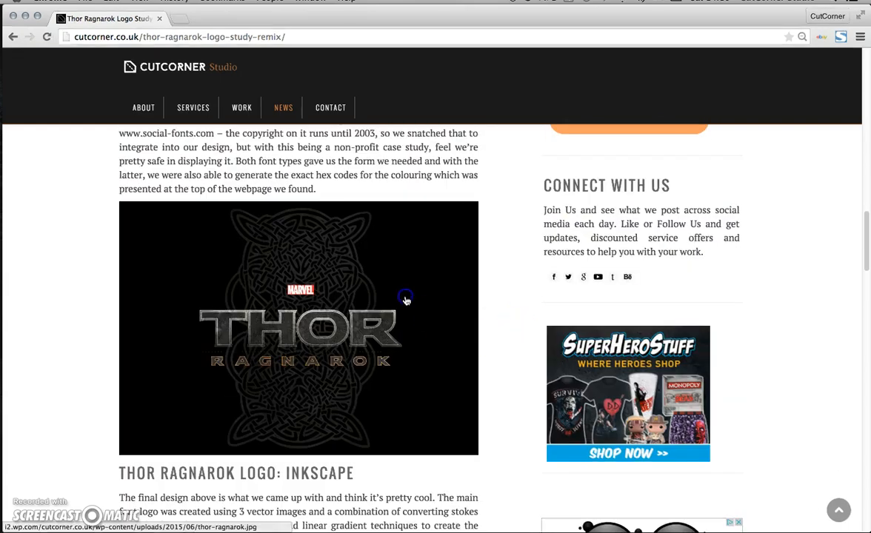